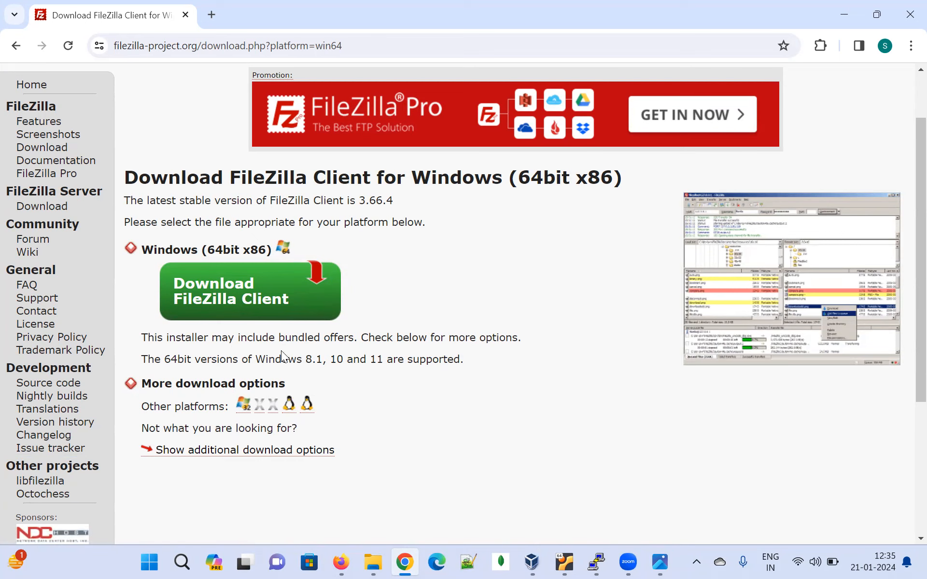
Download the standard FileZilla edition of the client for Windows (64bit x86)
click(252, 303)
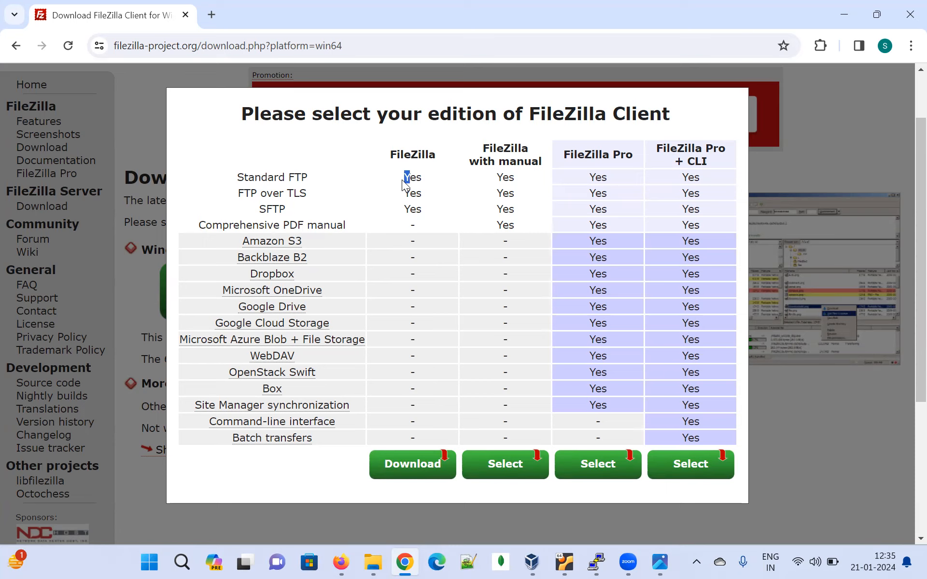
drag(410, 177, 407, 207)
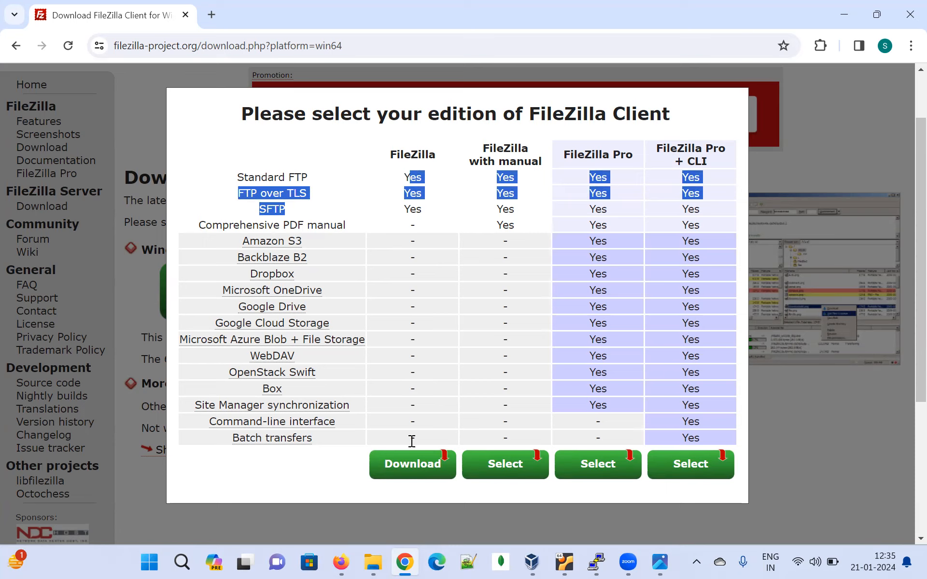
click(468, 172)
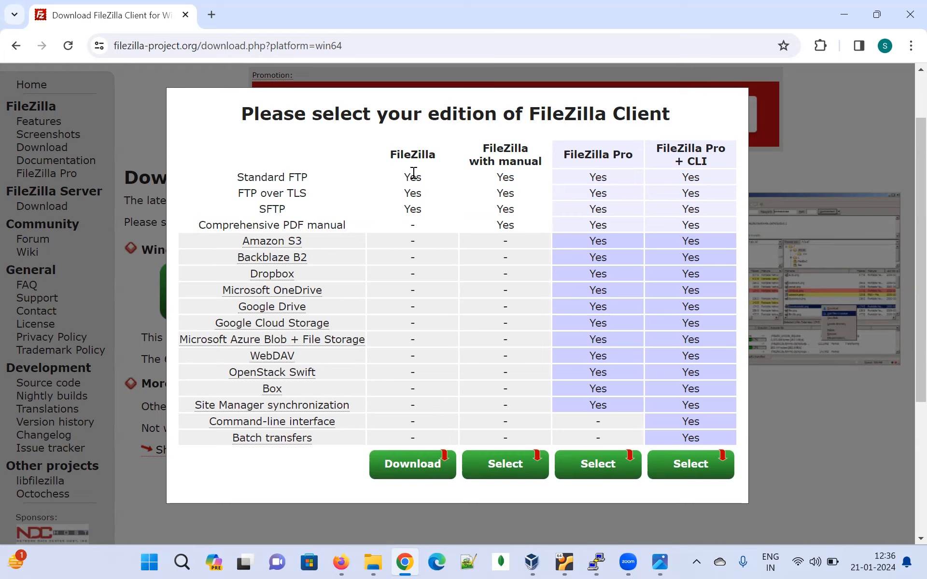
click(413, 465)
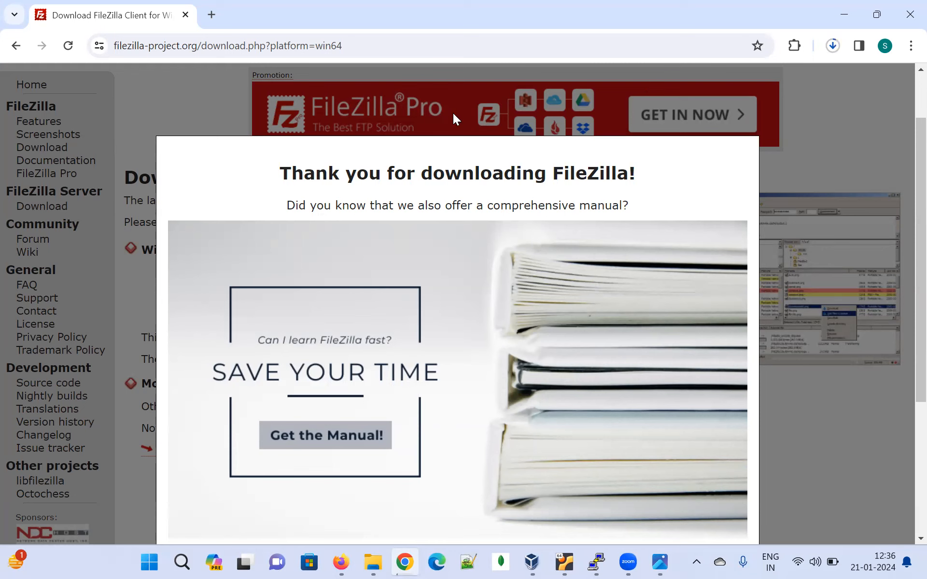
Show the downloaded FileZilla_3.66.4_win64_sponsored2-setup file in its folder and run the installer
click(832, 45)
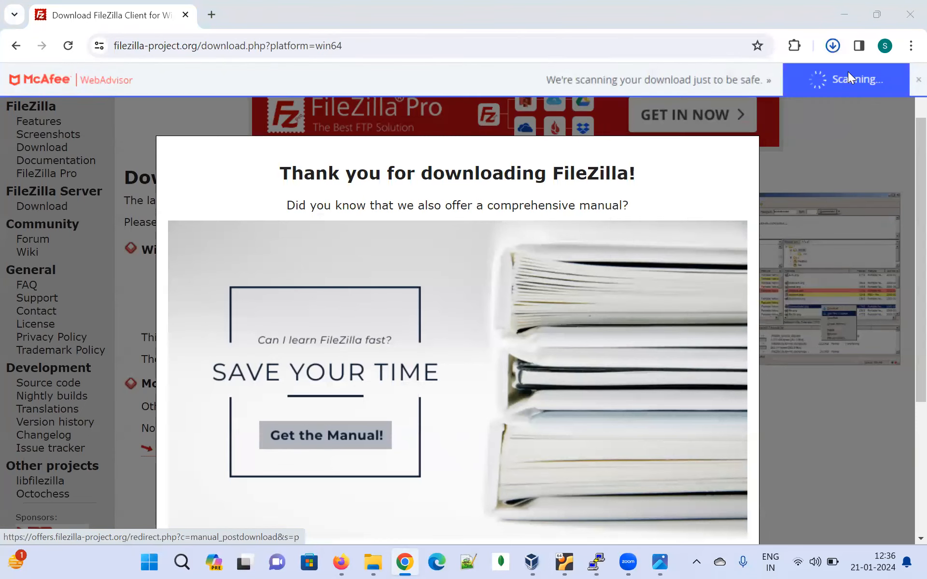
click(833, 42)
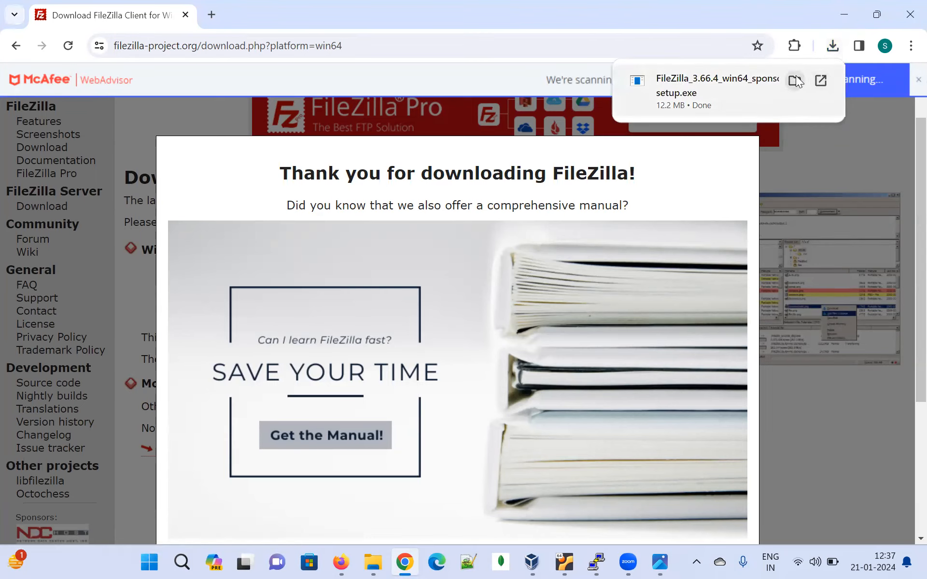
click(795, 78)
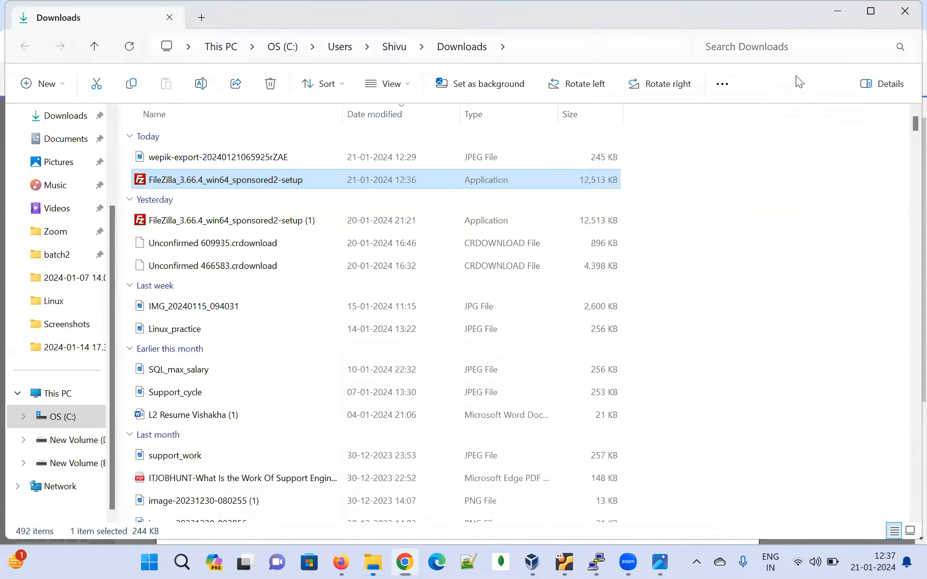
double_click(214, 180)
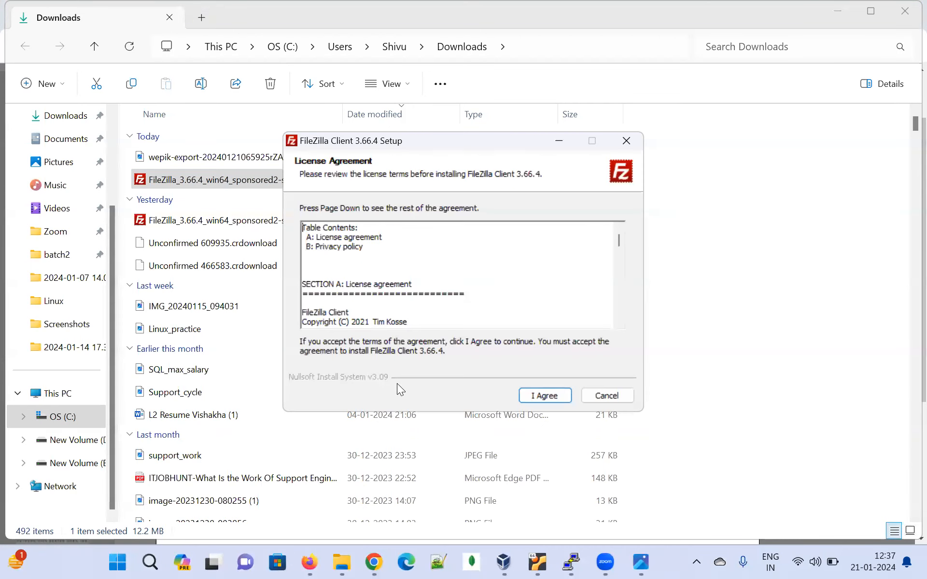
Accept the FileZilla Client license agreement and decline the optional Opera One Browser offer
click(373, 562)
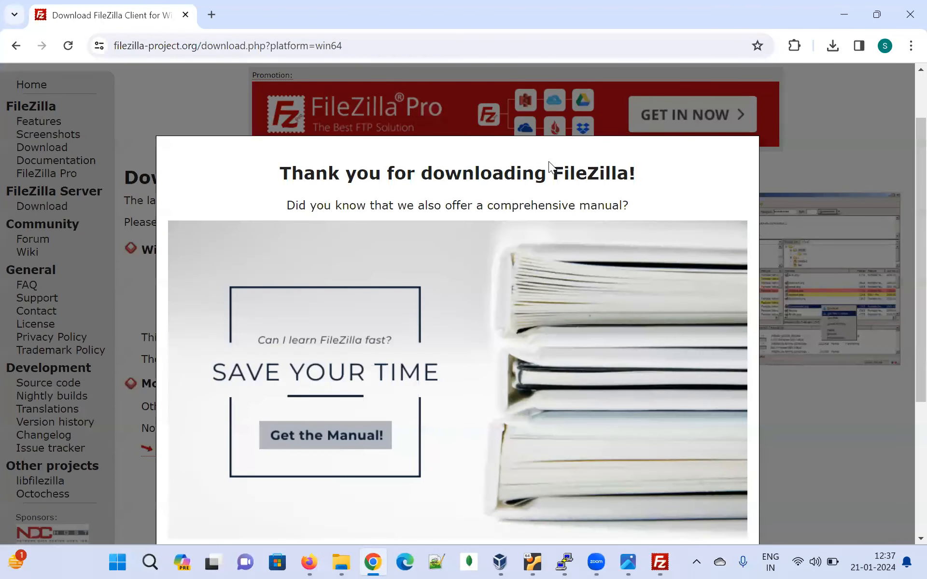
click(659, 561)
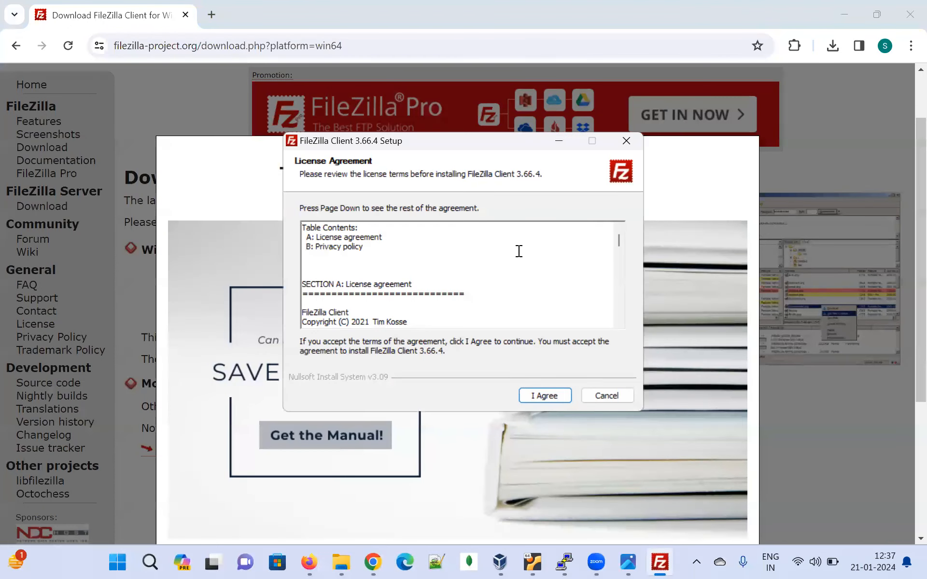
click(460, 44)
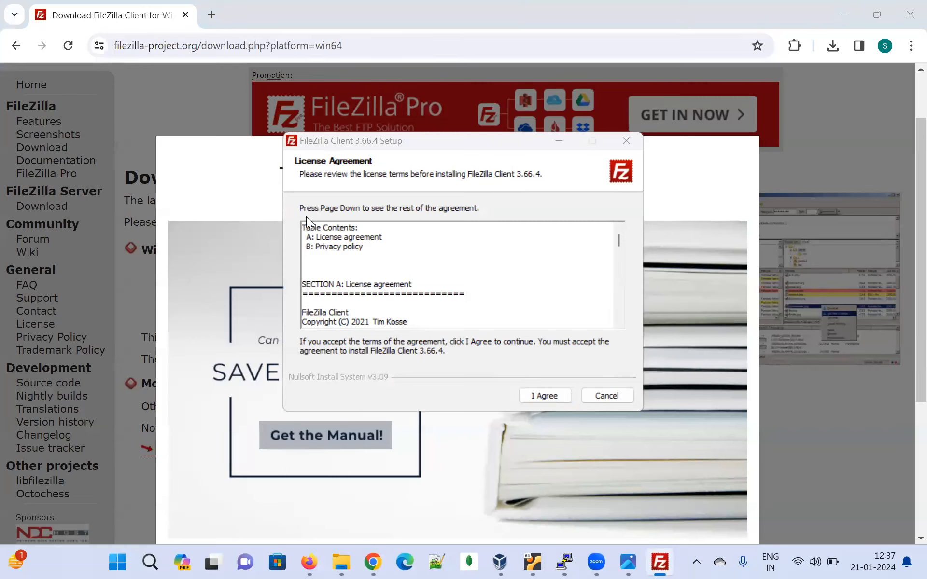
click(545, 396)
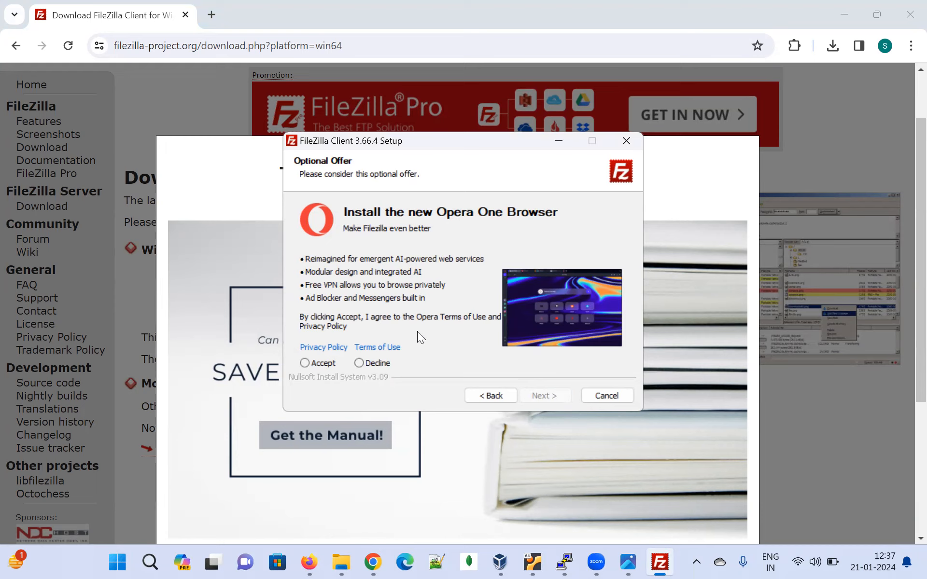
click(359, 363)
click(542, 395)
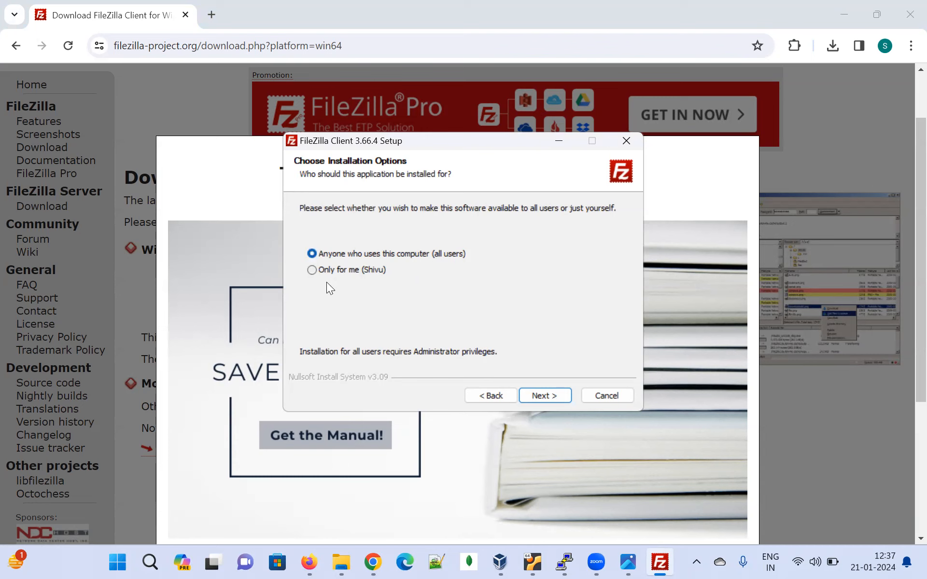
Install FileZilla Client for all users with the default components, in C:\Program Files\FileZilla FTP Client\, keeping the FileZilla FTP Client Start Menu folder
click(539, 395)
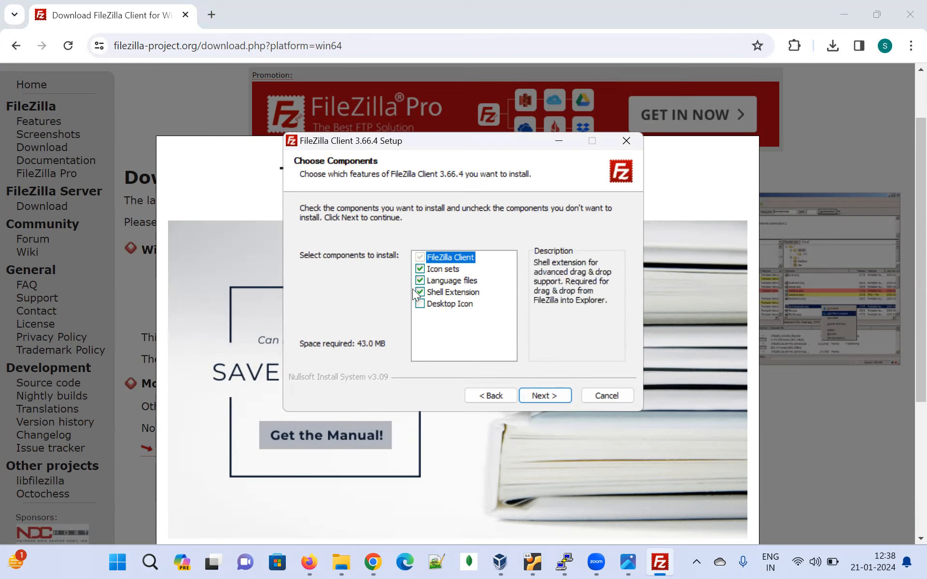
click(546, 395)
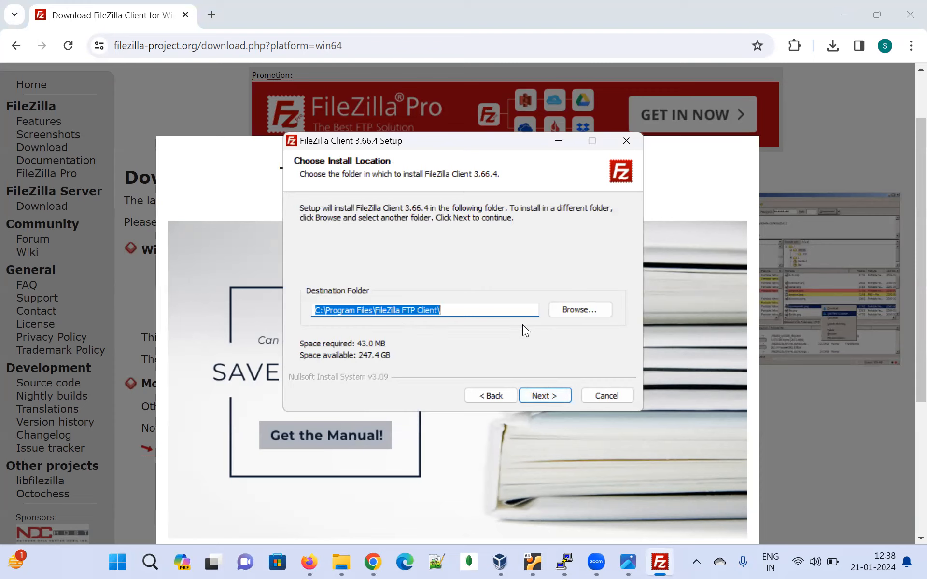
click(581, 309)
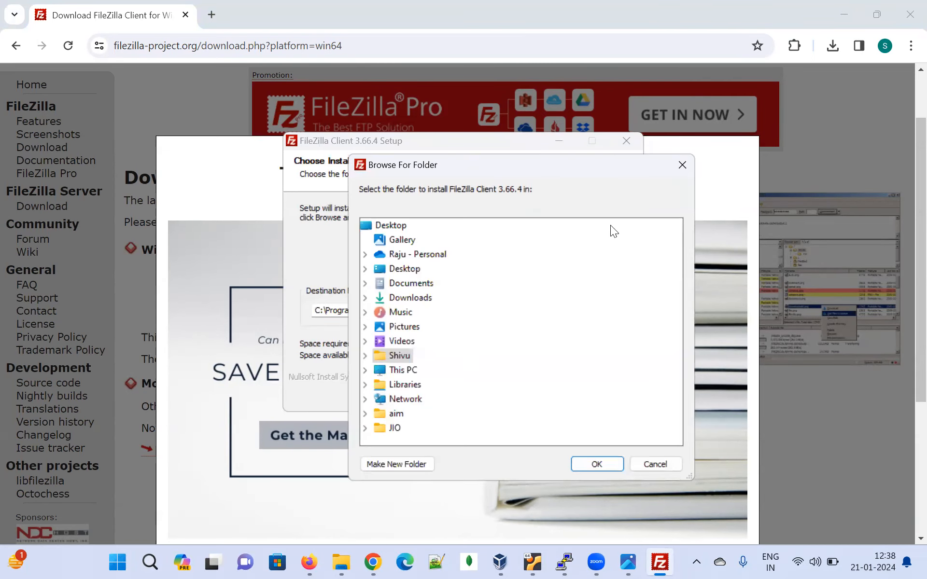
click(682, 166)
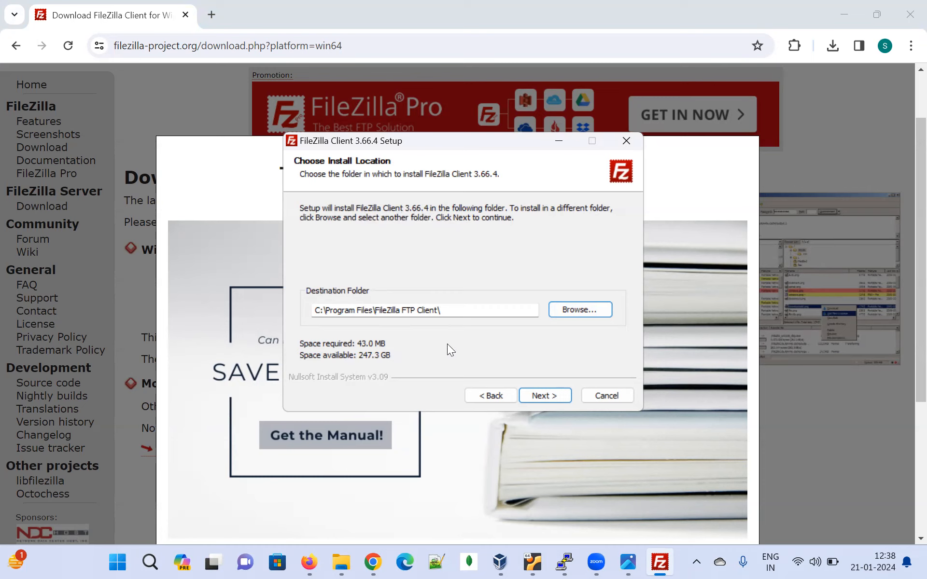
click(551, 396)
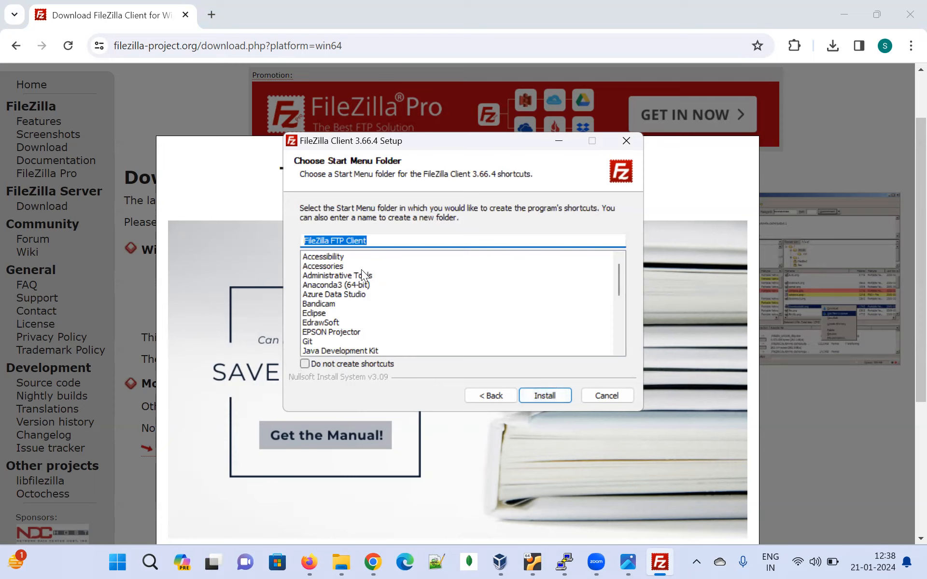
click(547, 397)
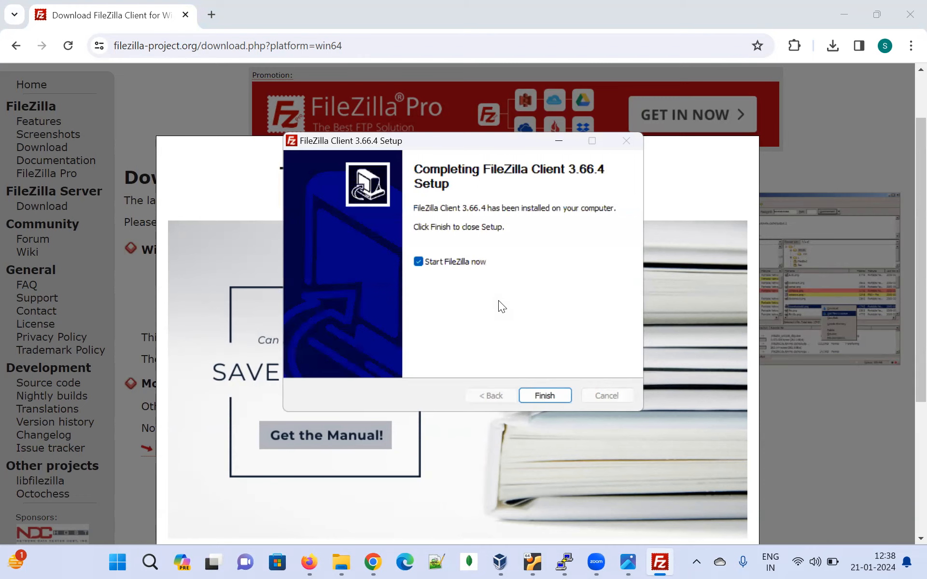
Finish the setup with "Start FileZilla now" turned off, and launch FileZilla by searching Windows for "fil"
click(419, 262)
click(544, 393)
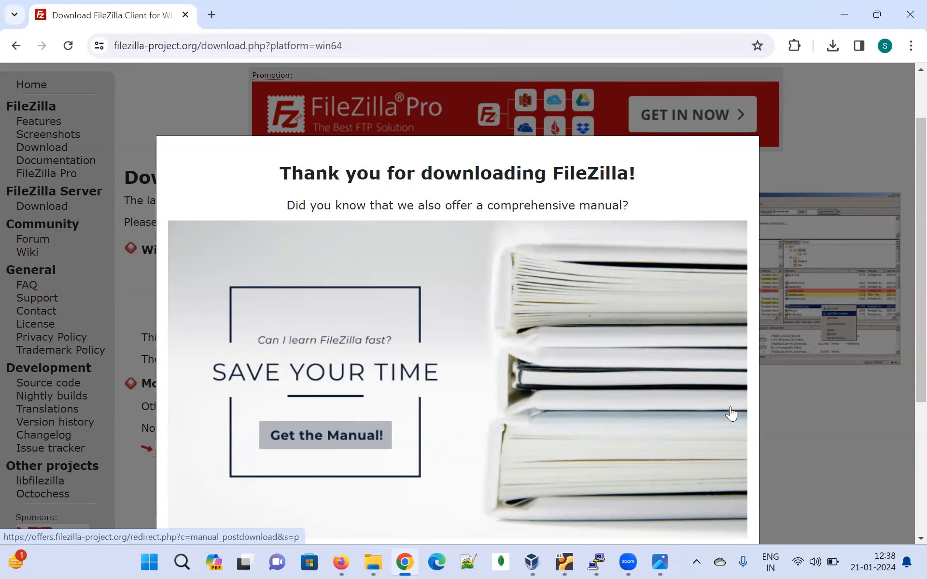
click(155, 562)
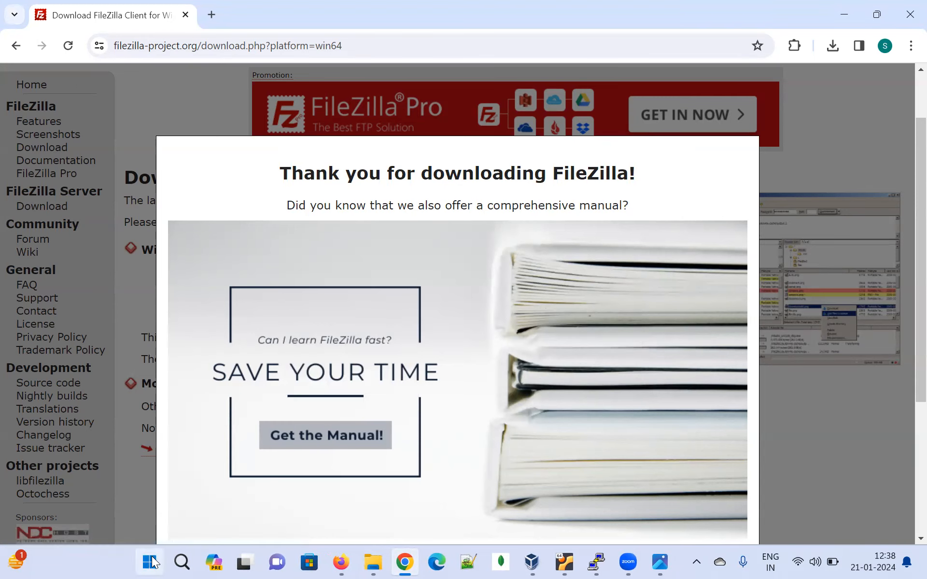
text(fi)
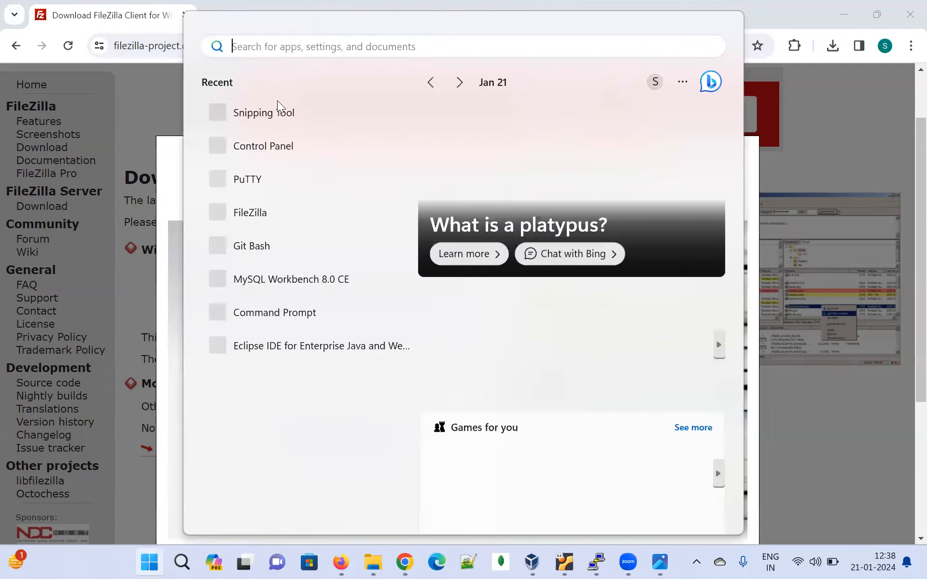
text(l)
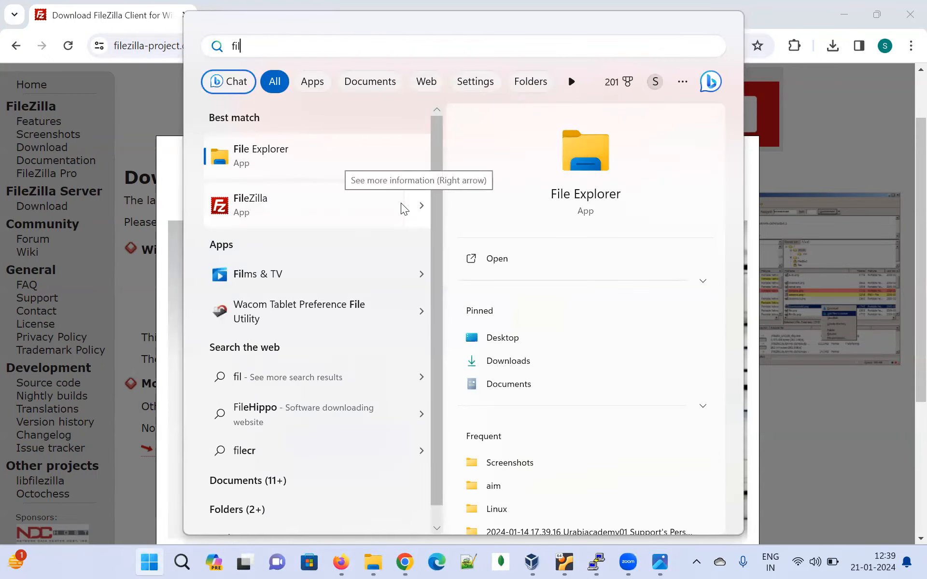
click(341, 205)
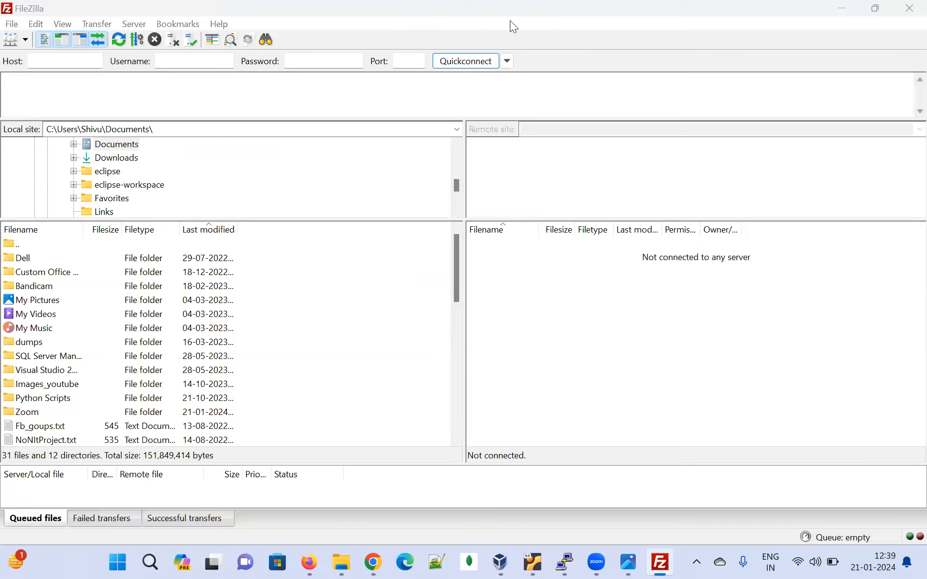
Examine the local site's directory tree and the files in the local Documents folder
click(52, 58)
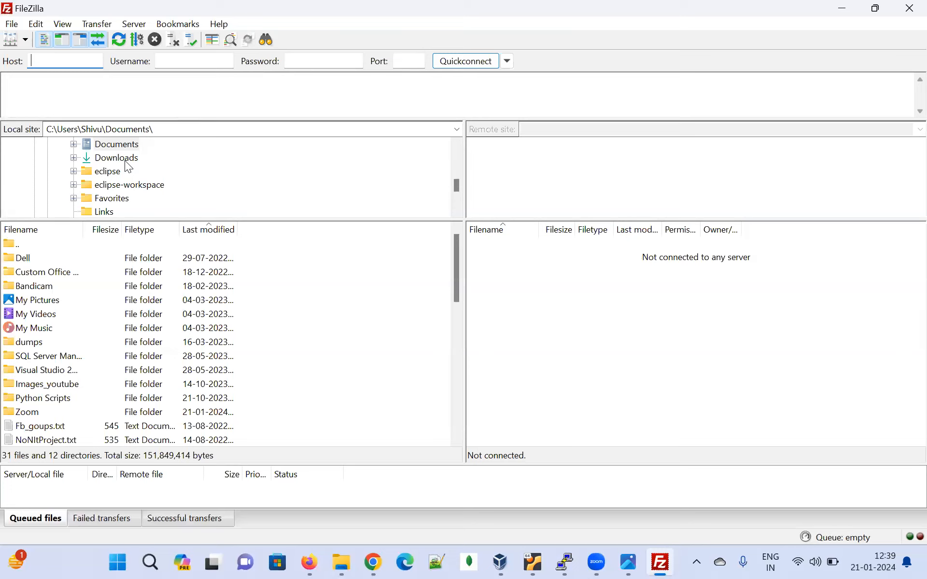
scroll(154, 210, up, 2)
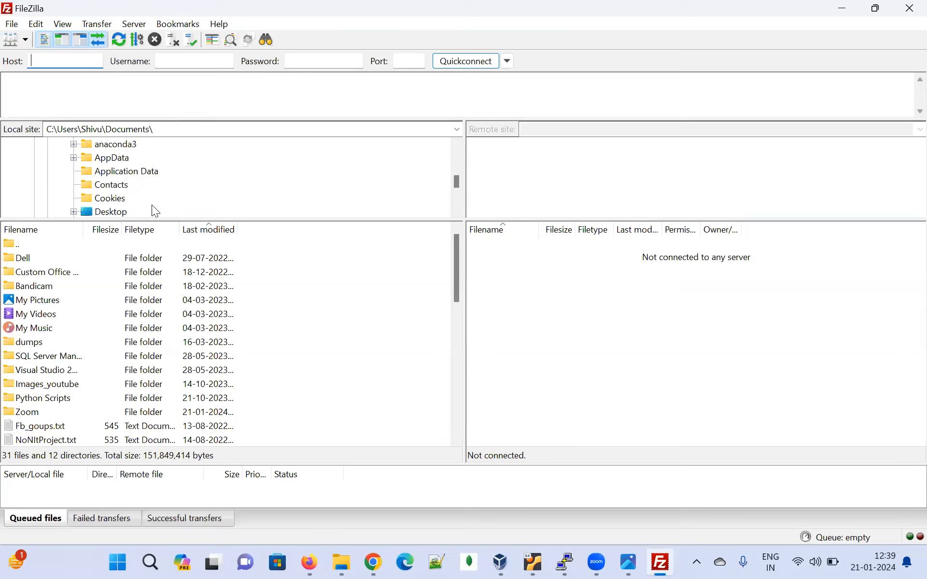
scroll(153, 211, down, 3)
scroll(143, 174, up, 5)
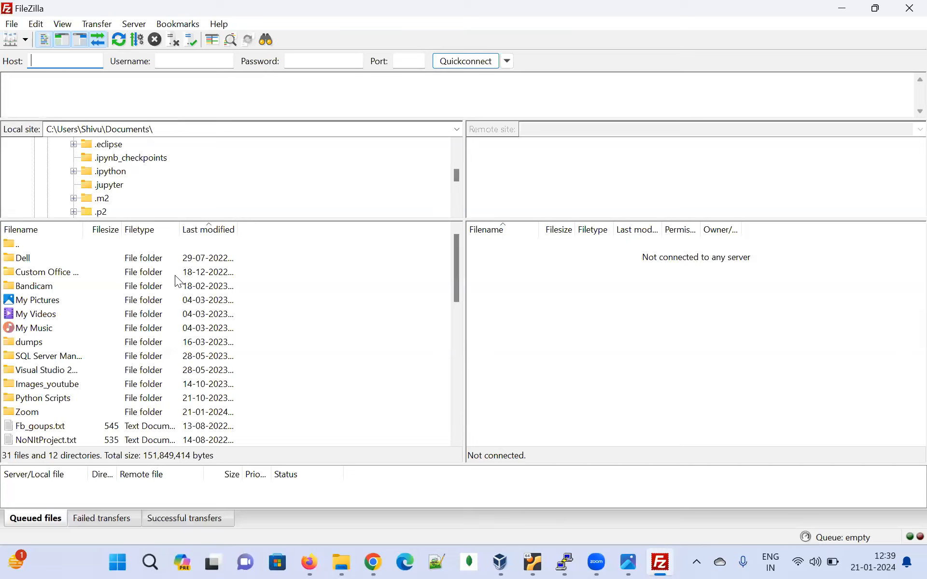
scroll(118, 402, down, 5)
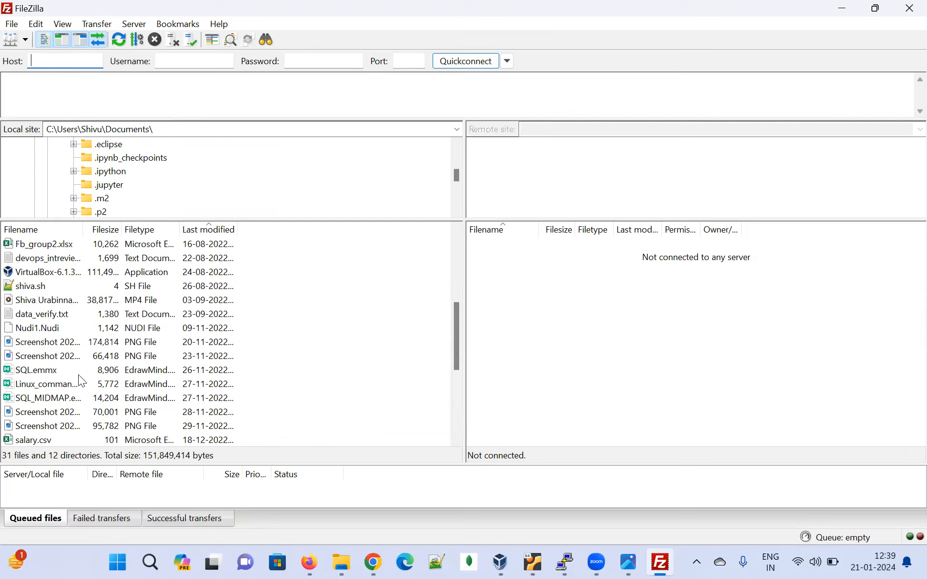
scroll(84, 371, down, 1)
scroll(118, 396, down, 2)
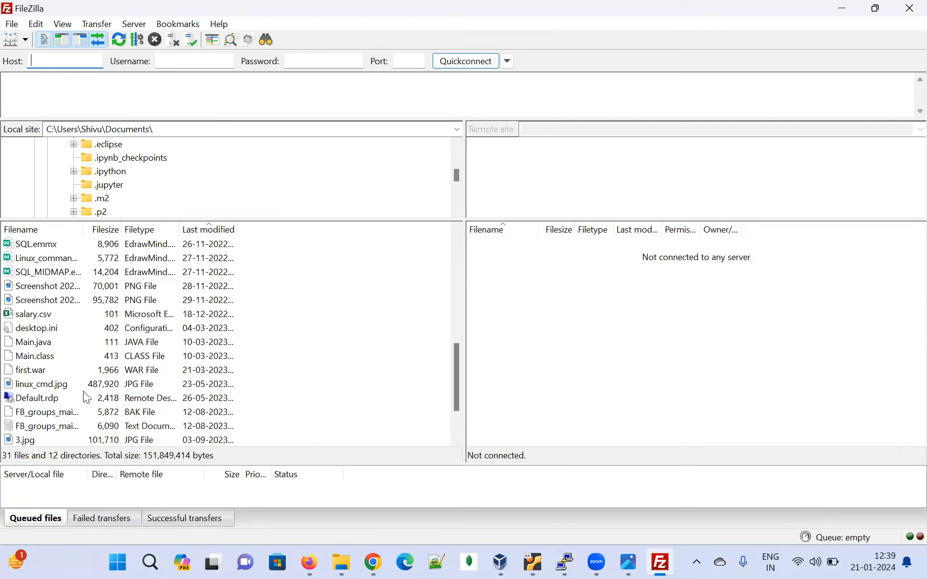
click(59, 344)
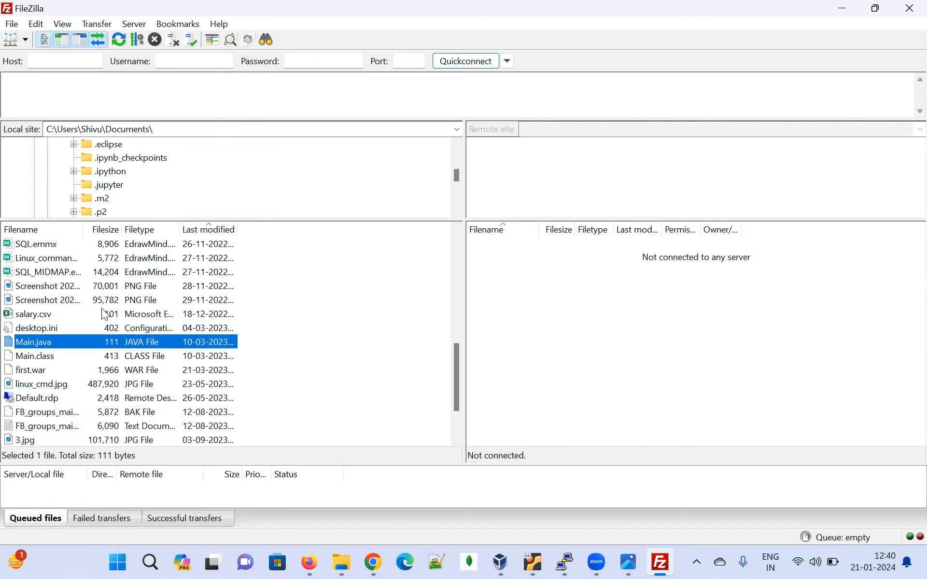
scroll(106, 316, up, 3)
scroll(116, 179, up, 3)
scroll(119, 151, up, 2)
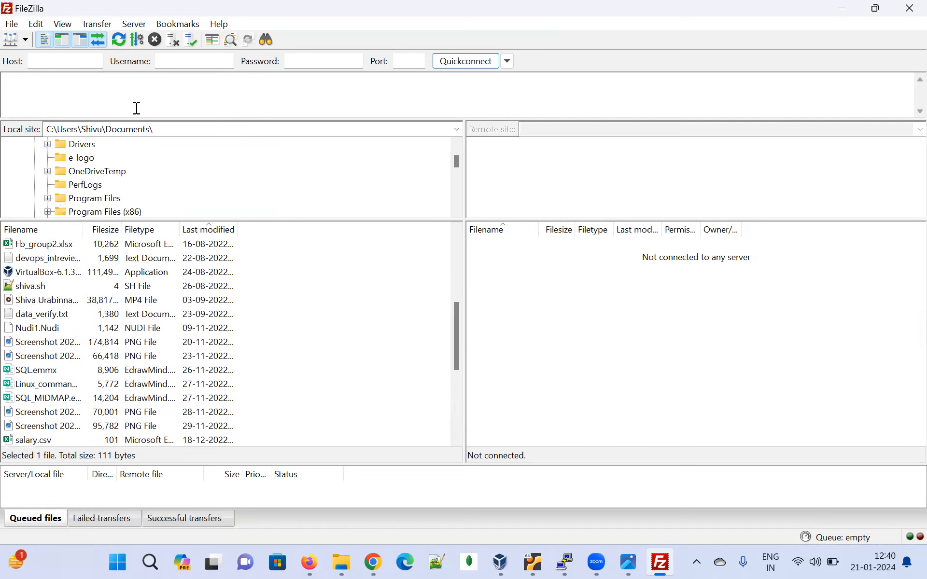
Copy the Linux server's enp0s3 IPv4 address from the PuTTY terminal and enter 192.168.1.103 as the FileZilla host
click(49, 66)
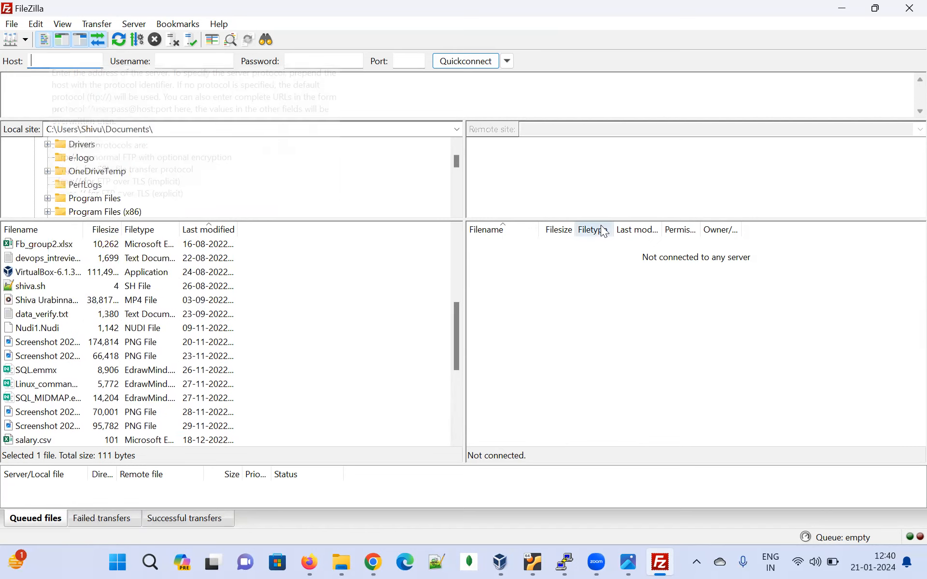
click(565, 561)
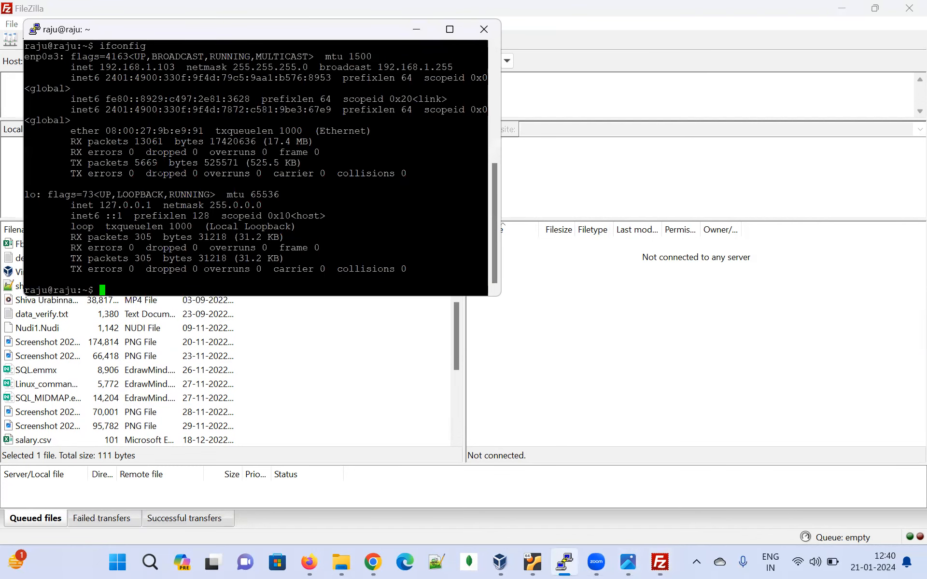
drag(100, 67, 174, 67)
key(ctrl+c)
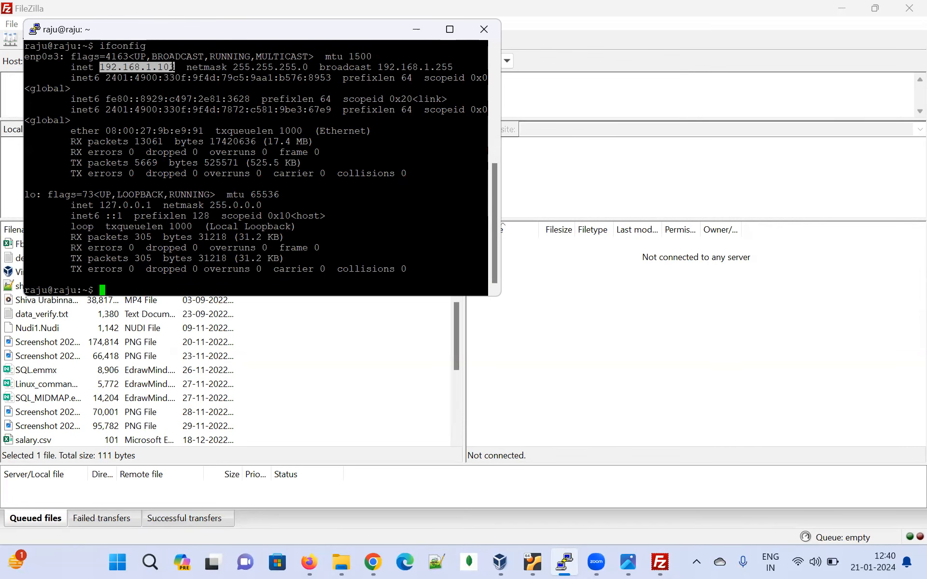
click(579, 172)
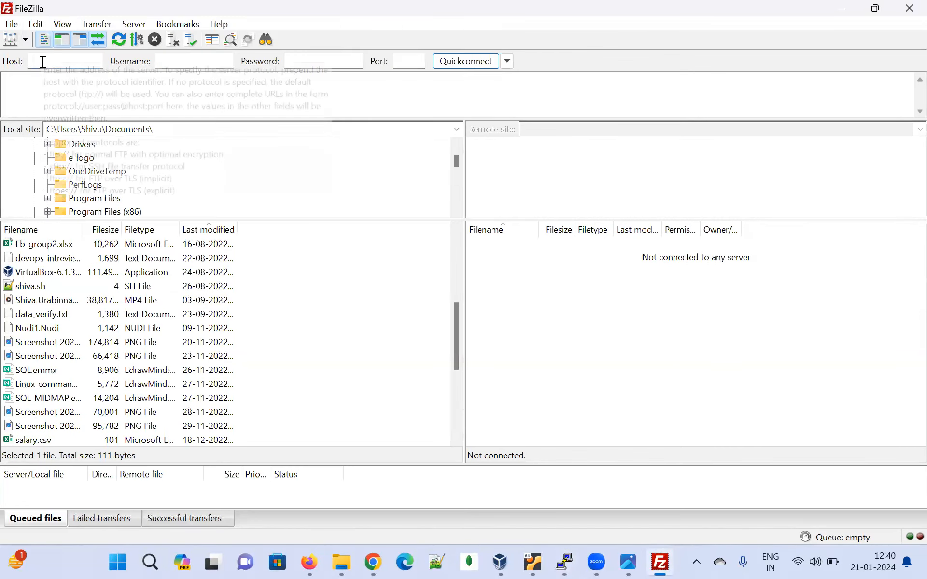
key(ctrl+v)
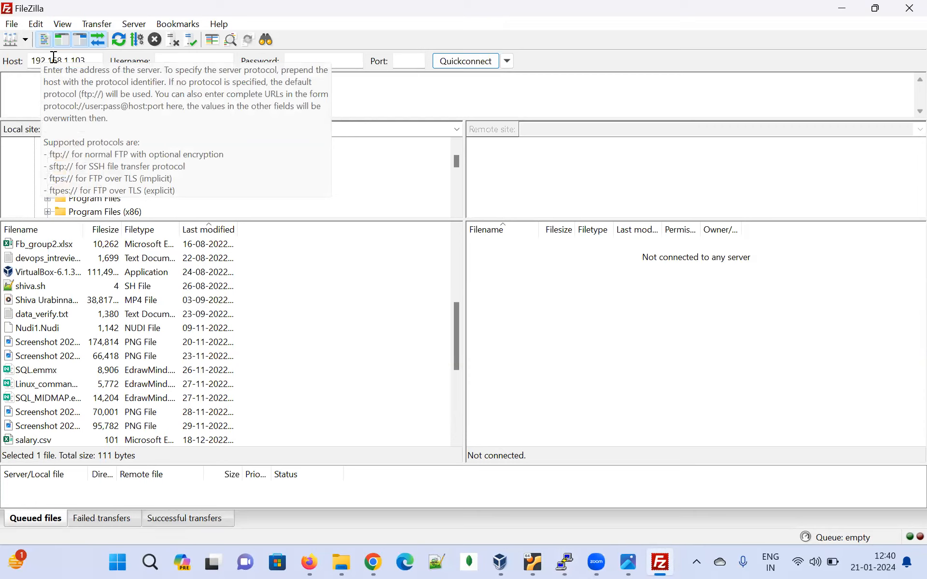
Enter the server account's username and password, set the port to 22, and connect to the Linux server
click(188, 67)
text(raju)
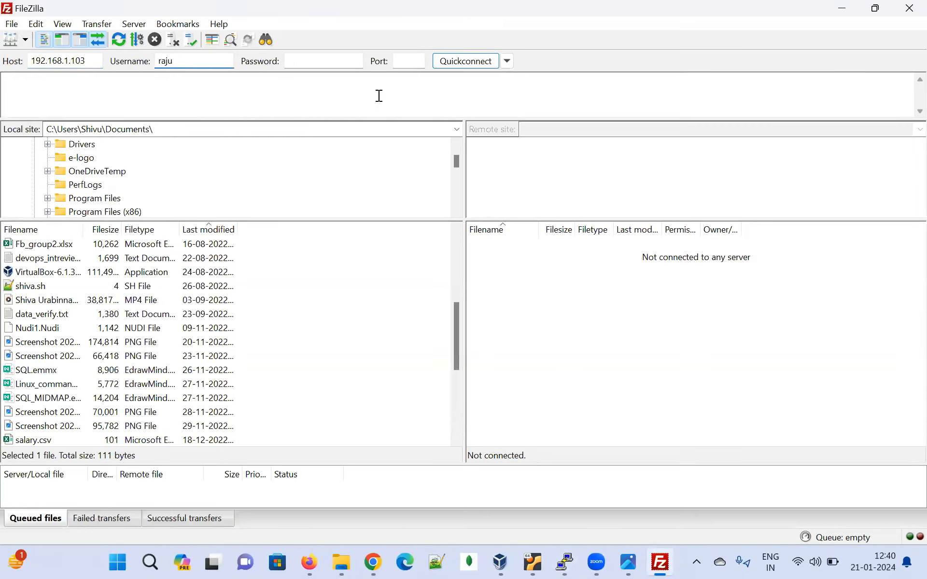
click(304, 61)
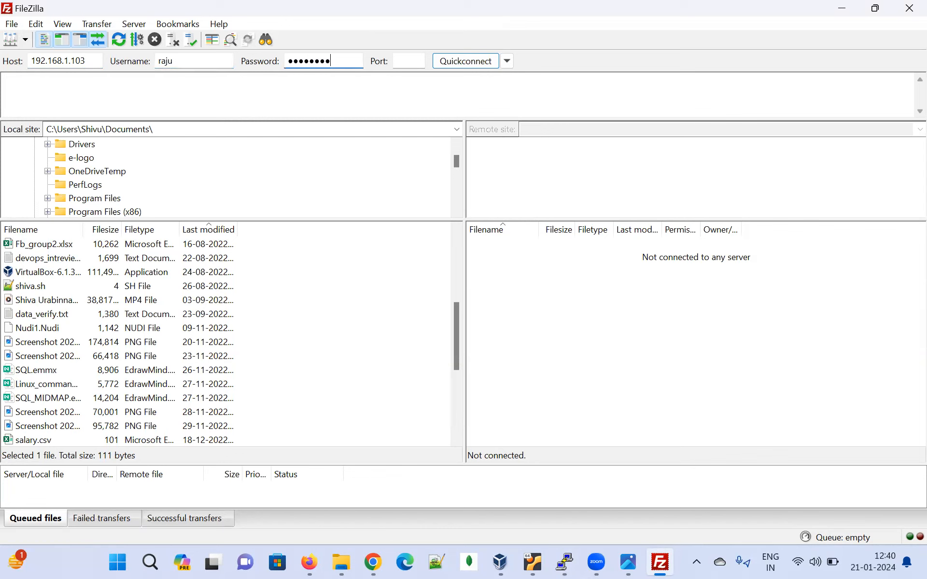
click(423, 60)
text(22)
click(459, 60)
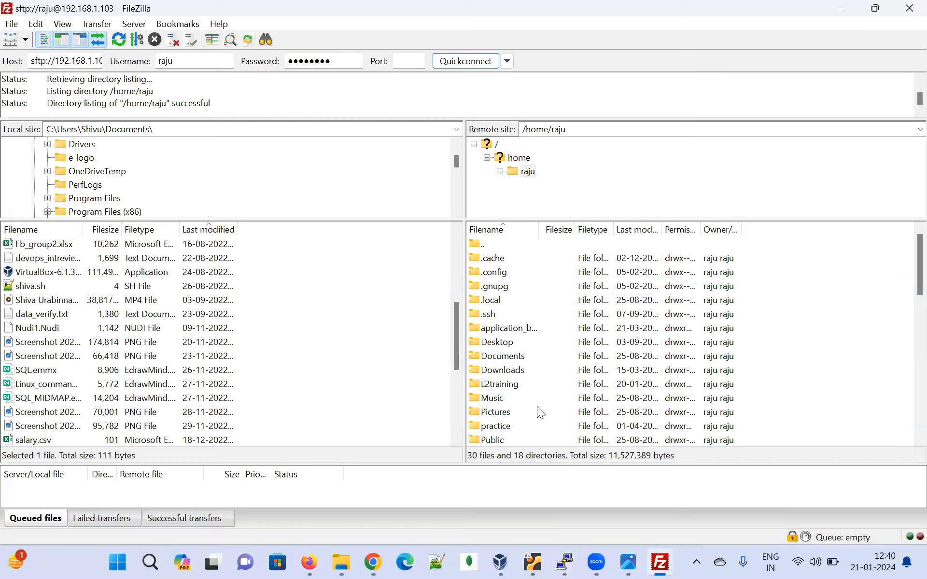
Examine the folders and files in the remote home directory alongside those in the local Documents folder
scroll(546, 368, down, 7)
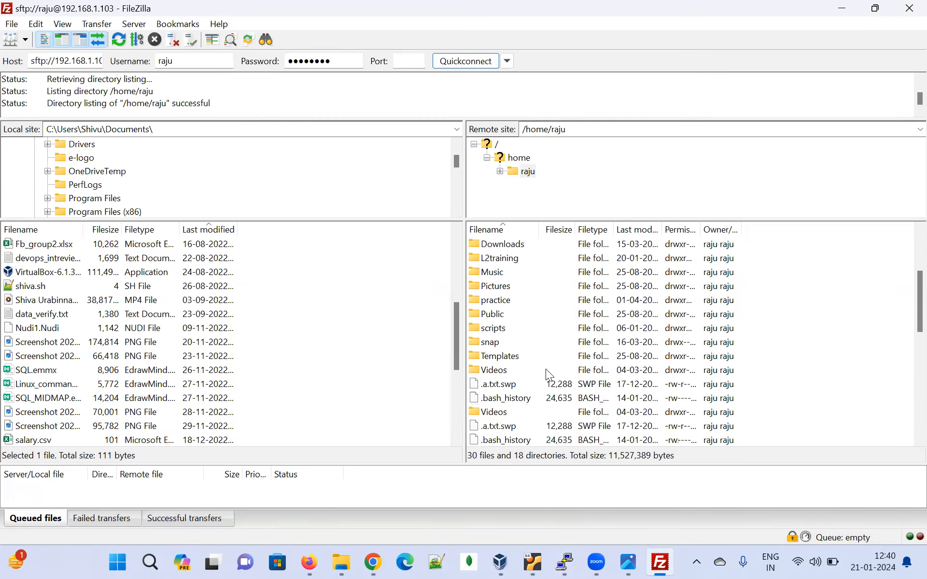
scroll(554, 374, down, 4)
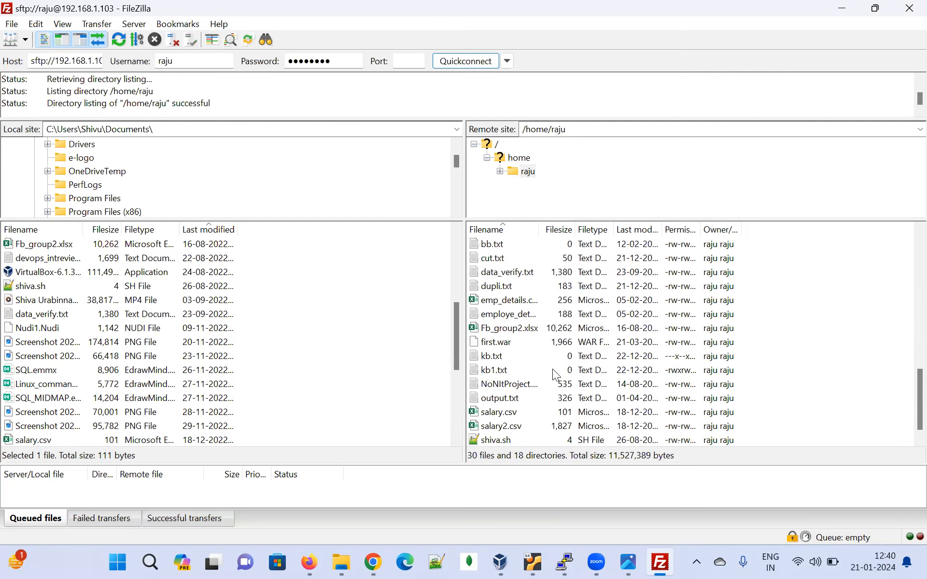
scroll(537, 389, up, 10)
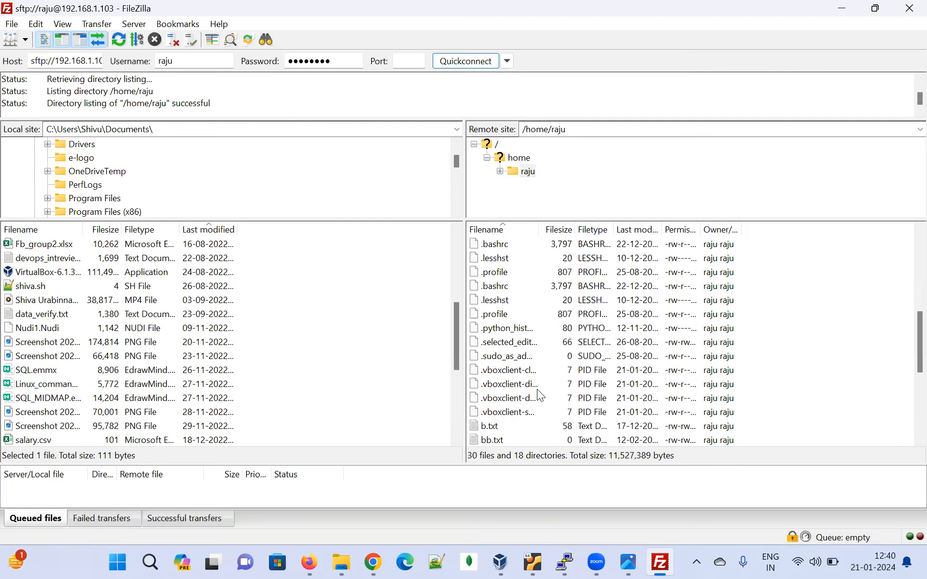
scroll(100, 373, down, 2)
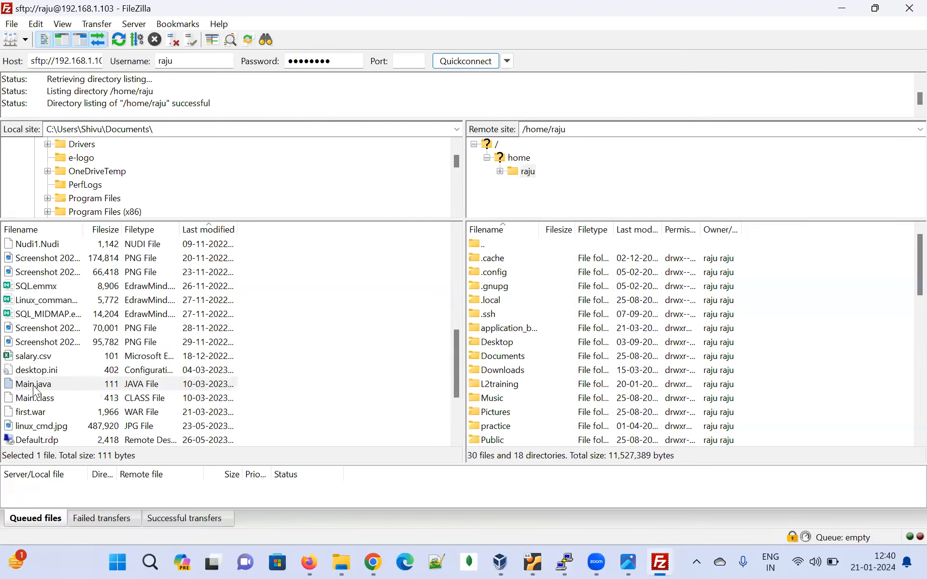
scroll(525, 304, down, 3)
scroll(525, 304, up, 3)
scroll(560, 347, down, 7)
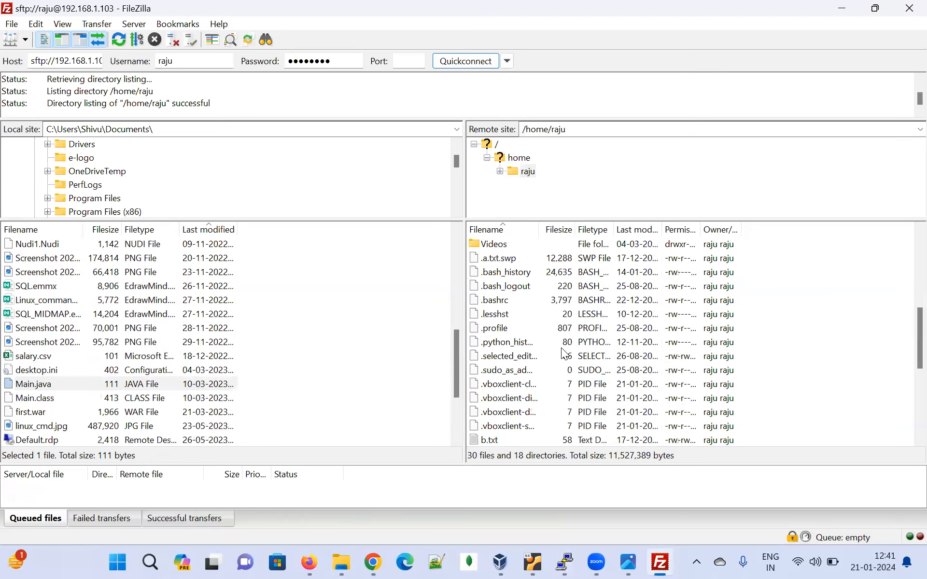
scroll(561, 348, up, 7)
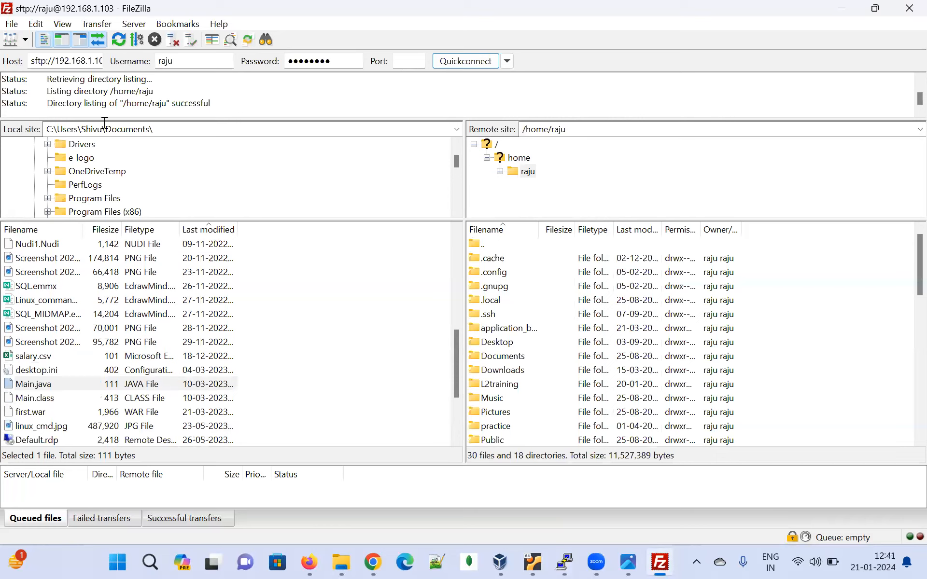
Look at the successful and failed transfer lists, and return to the queued files list
click(184, 521)
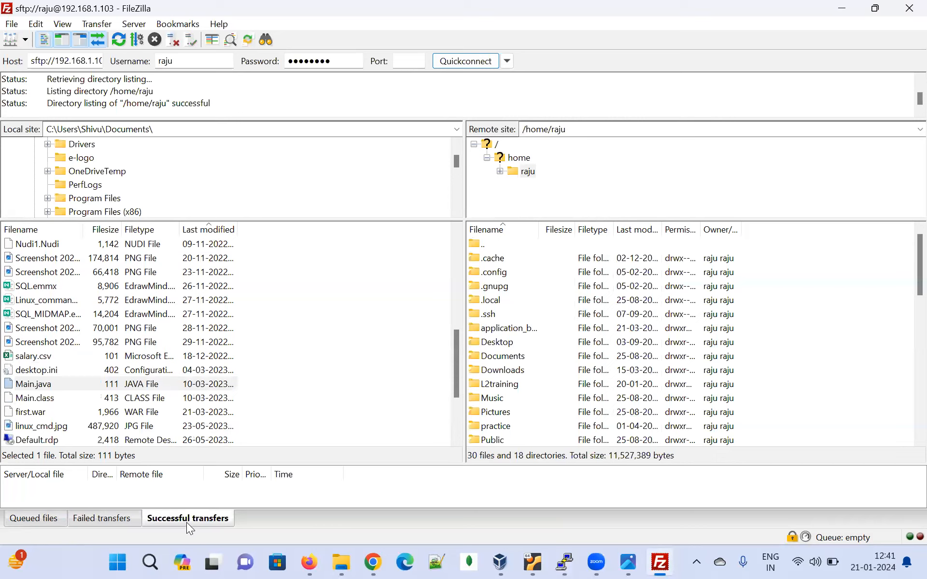
click(113, 518)
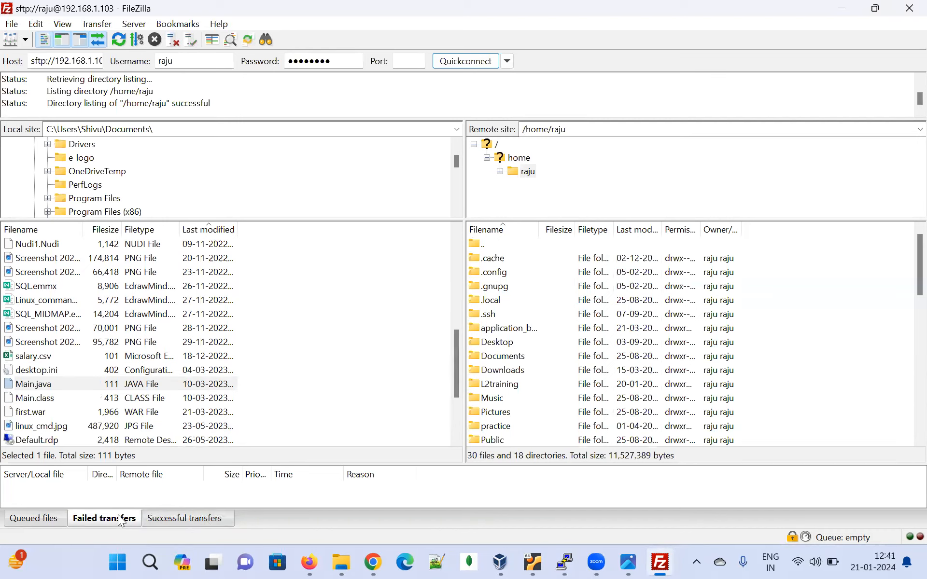
click(167, 520)
click(34, 521)
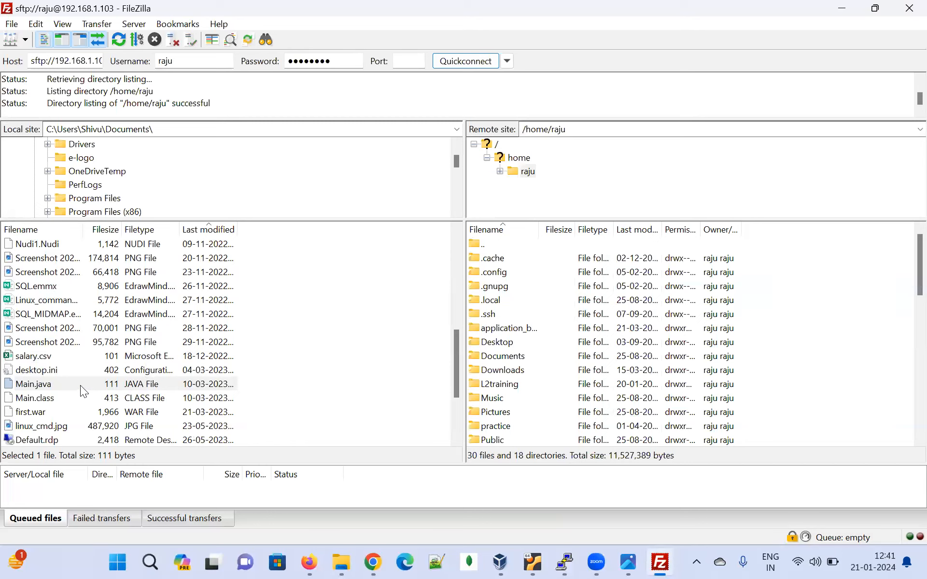
Upload Main.java from the local Documents folder to the server's home directory and select the uploaded copy there
scroll(106, 191, up, 3)
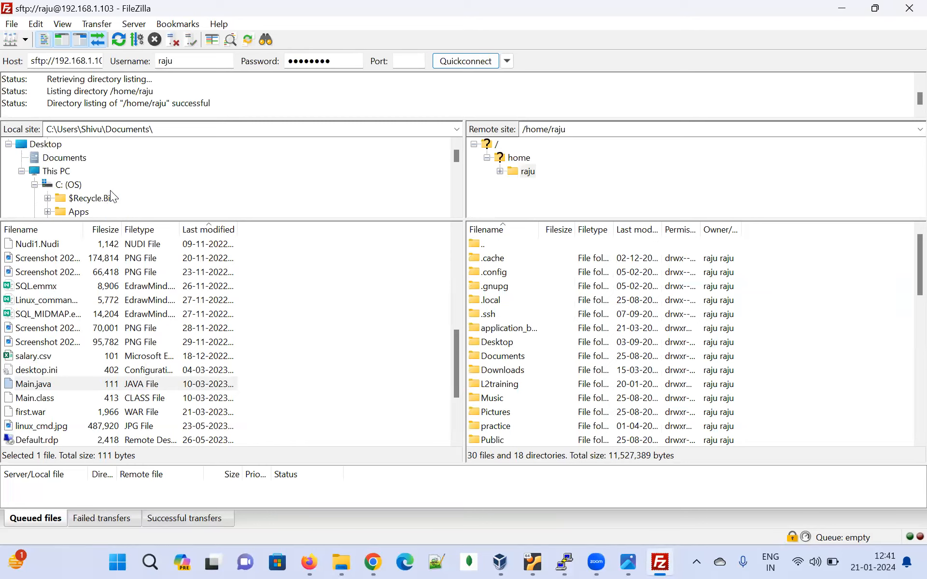
scroll(110, 190, down, 1)
scroll(87, 291, up, 7)
scroll(113, 314, down, 5)
scroll(114, 316, down, 3)
scroll(99, 182, up, 1)
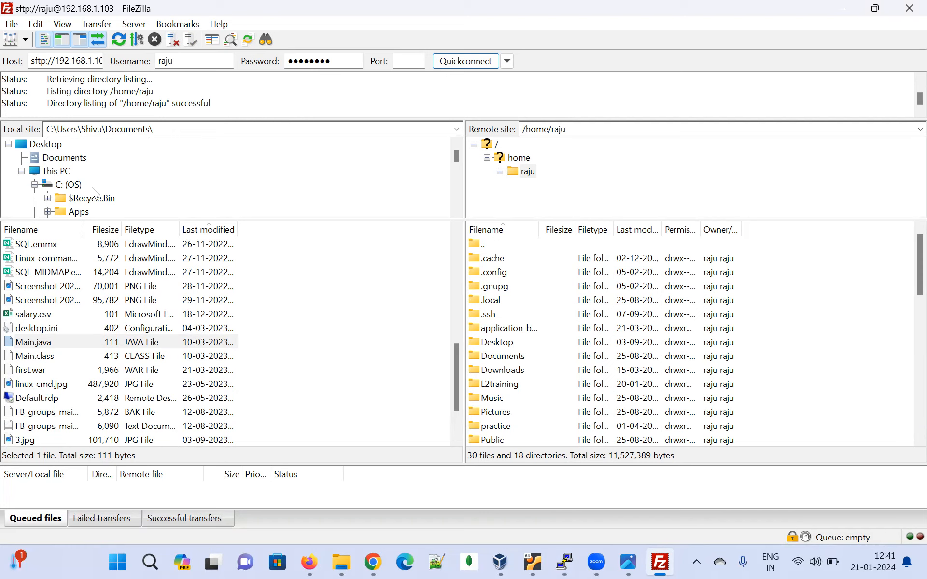
scroll(132, 336, down, 1)
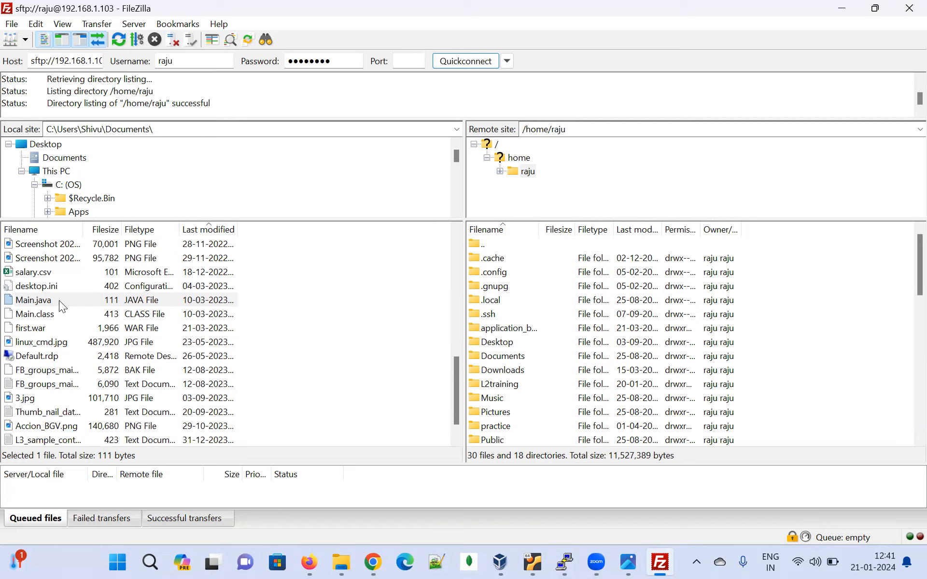
drag(59, 301, 796, 422)
scroll(796, 362, down, 4)
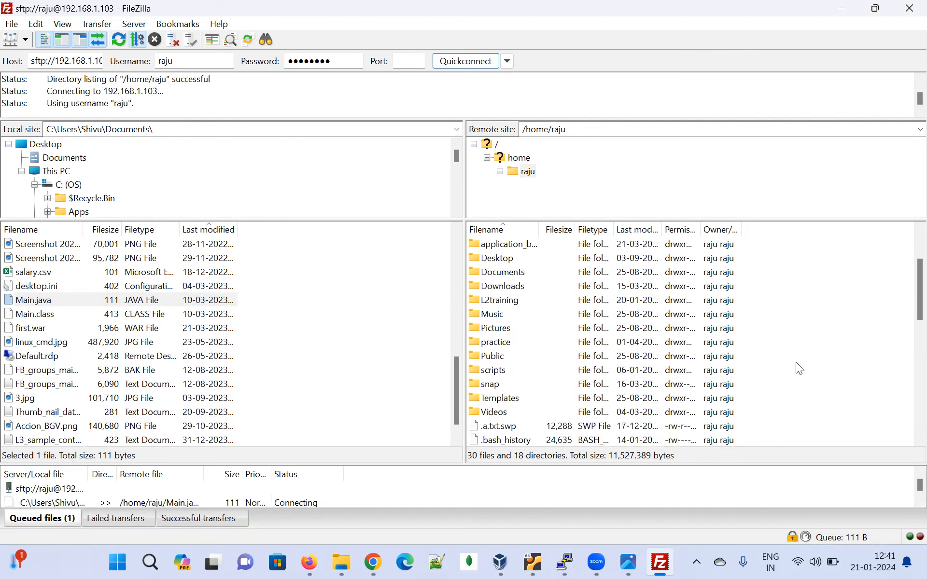
scroll(777, 365, down, 8)
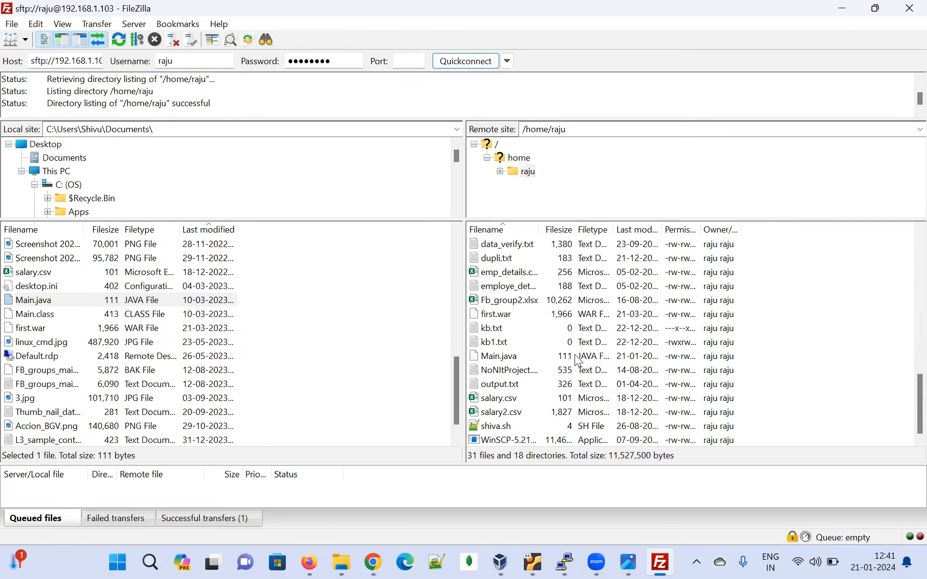
click(633, 358)
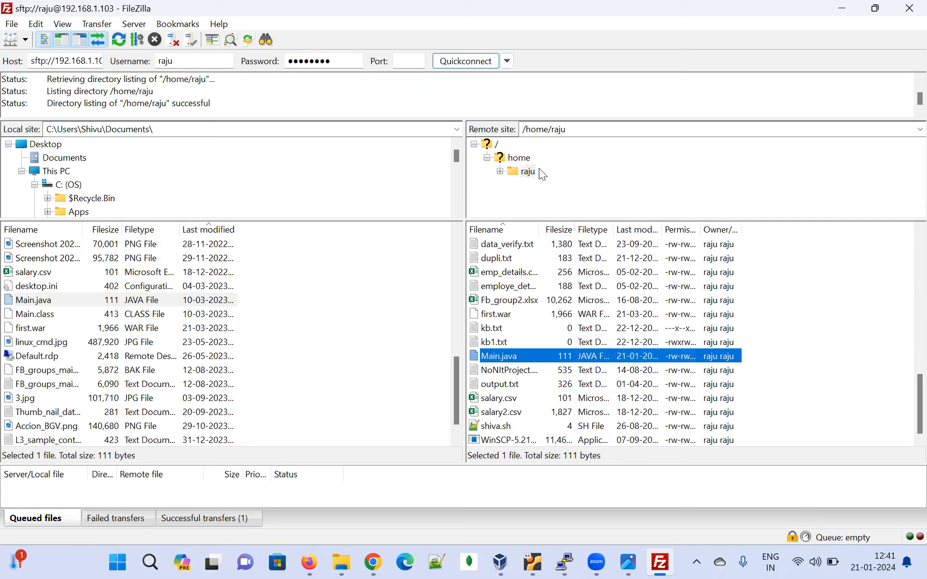
Switch to the PuTTY terminal, clear the screen, and list the home directory with "ls -ltr"
click(564, 561)
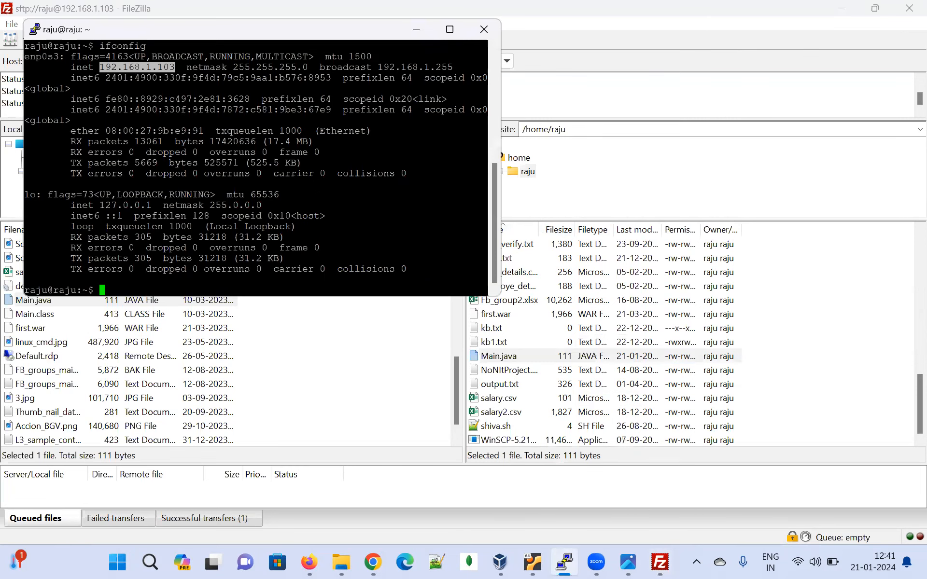
key(Return)
key(Return)
text(clear)
key(Return)
text(ls -ltr)
key(Return)
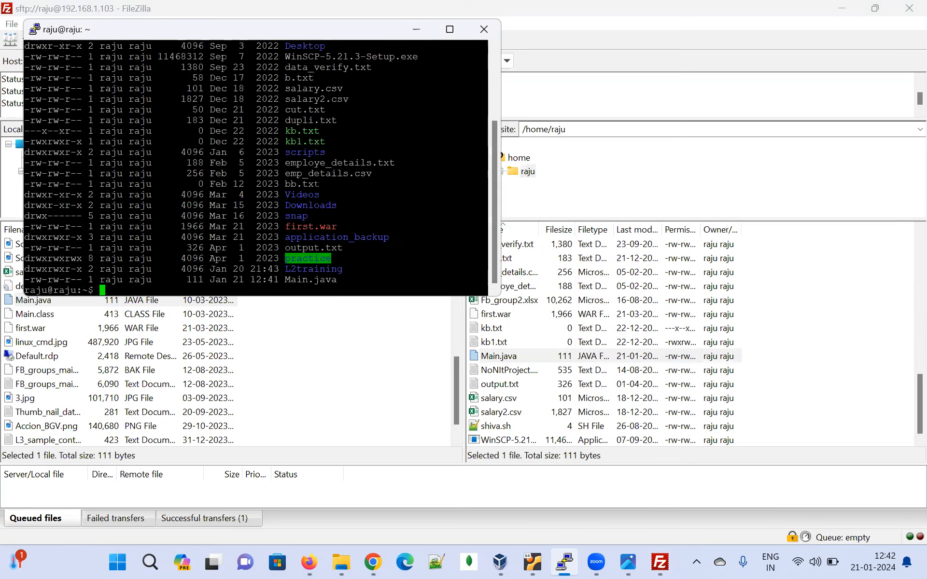
Examine the Main.java entry's file name, size and timestamp in the terminal listing
double_click(310, 280)
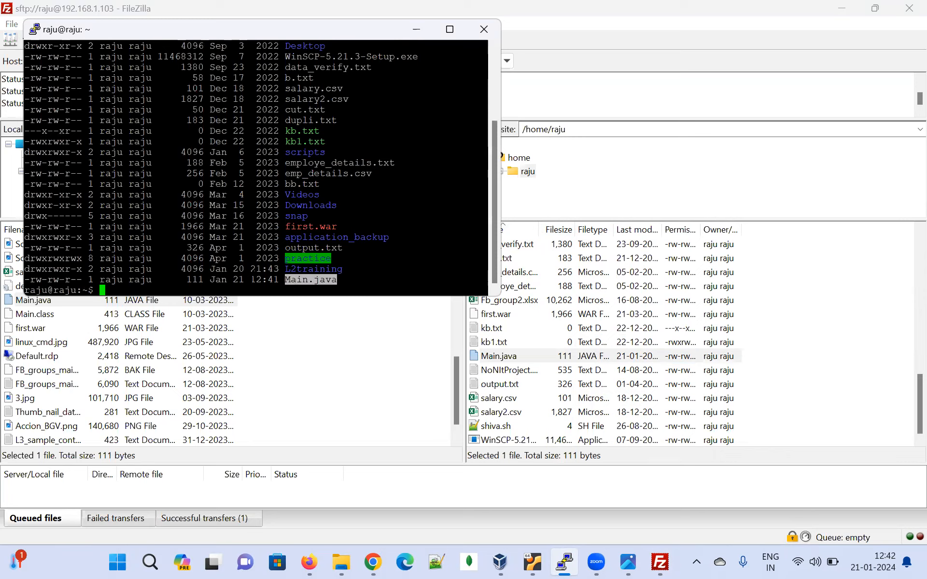
mouse_move(187, 280)
mouse_down()
mouse_move(337, 279)
mouse_move(250, 270)
mouse_move(190, 280)
mouse_up()
click(337, 280)
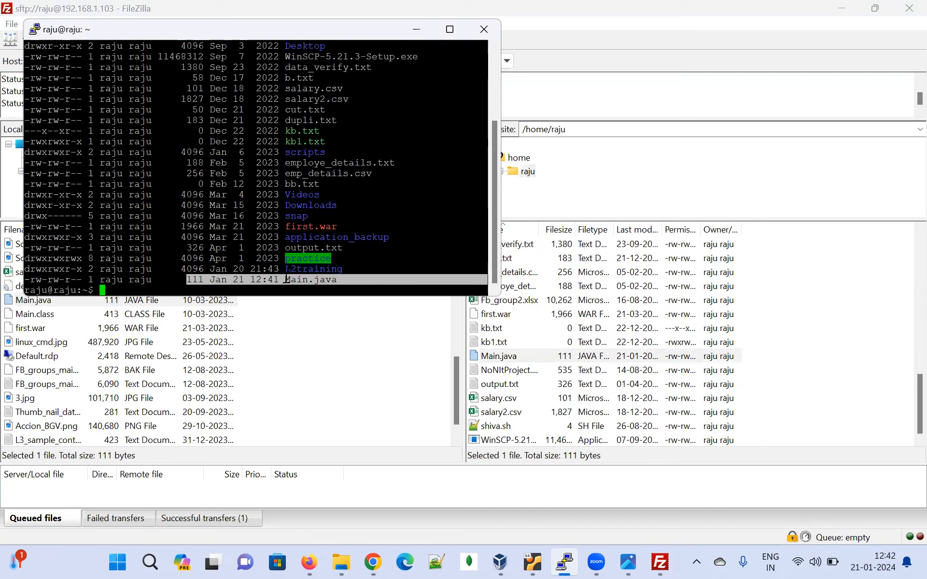
click(309, 280)
drag(339, 279, 177, 280)
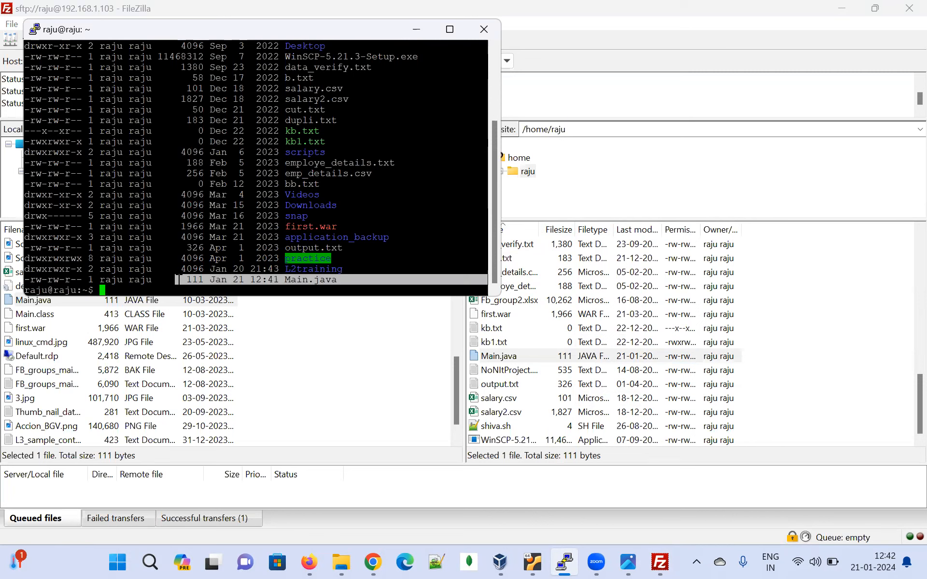
click(336, 280)
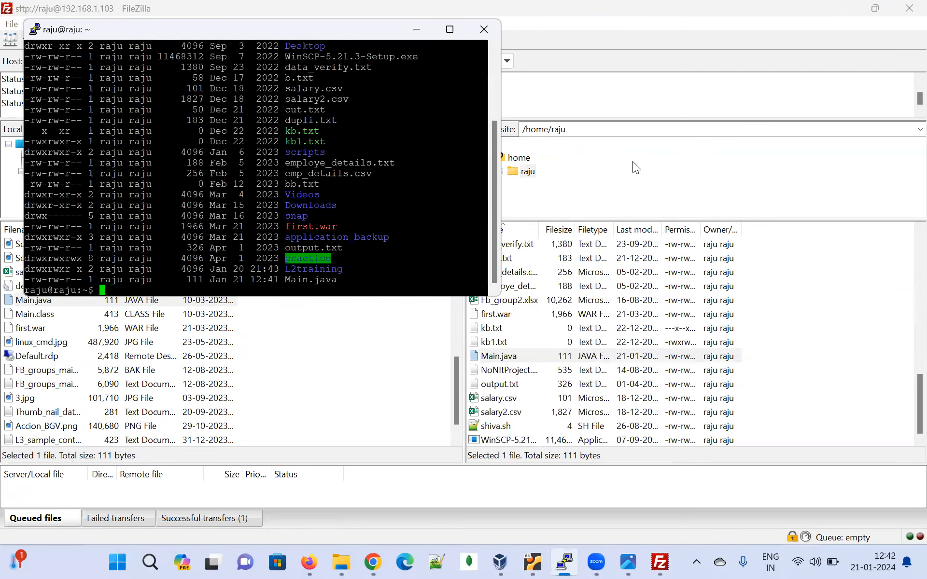
Return to FileZilla and look through the remote home directory for a file to download
click(611, 166)
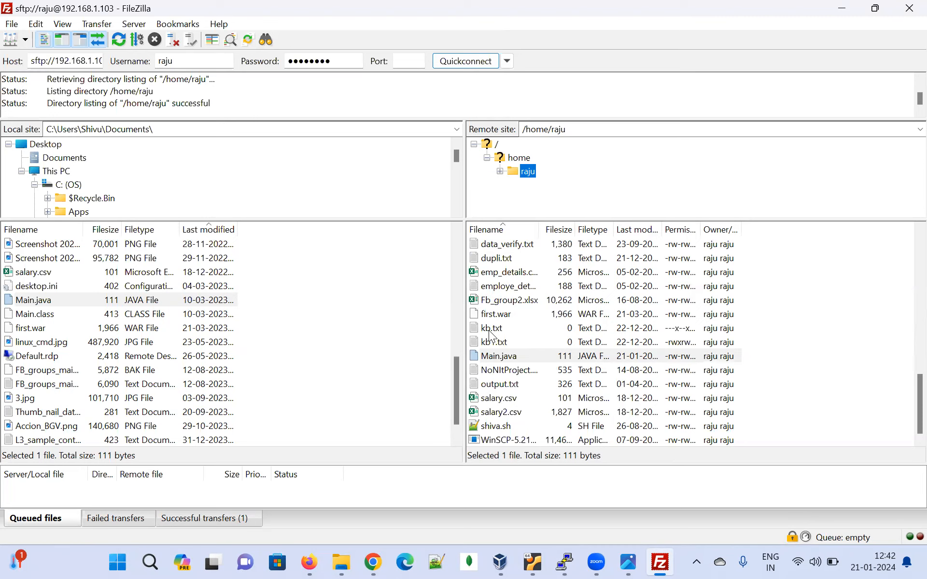
scroll(597, 319, up, 1)
scroll(596, 319, up, 7)
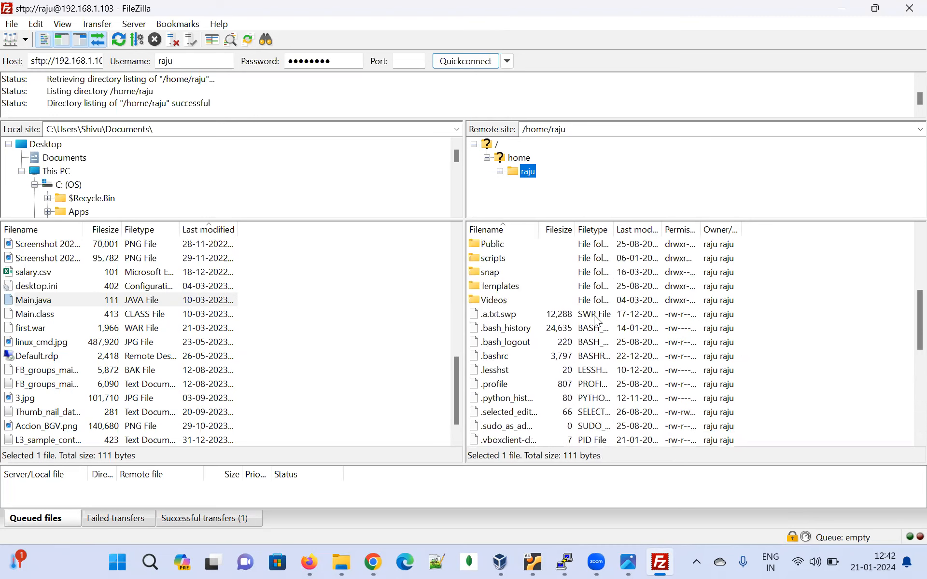
scroll(597, 319, down, 8)
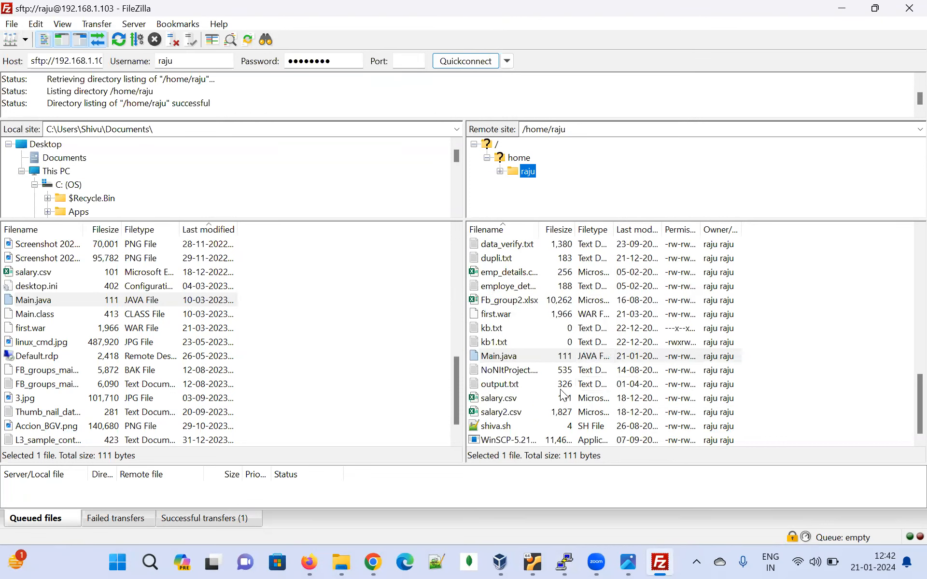
click(538, 369)
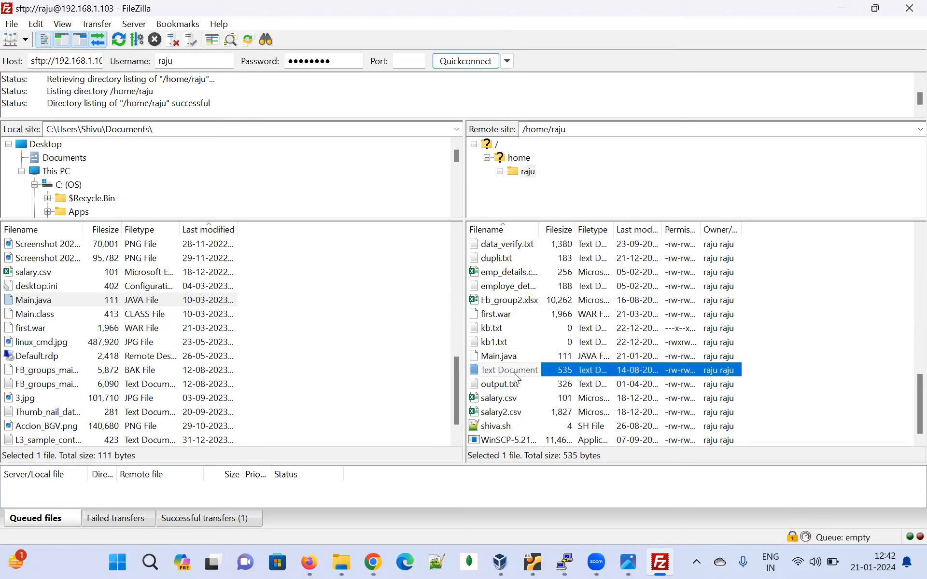
scroll(527, 342, up, 2)
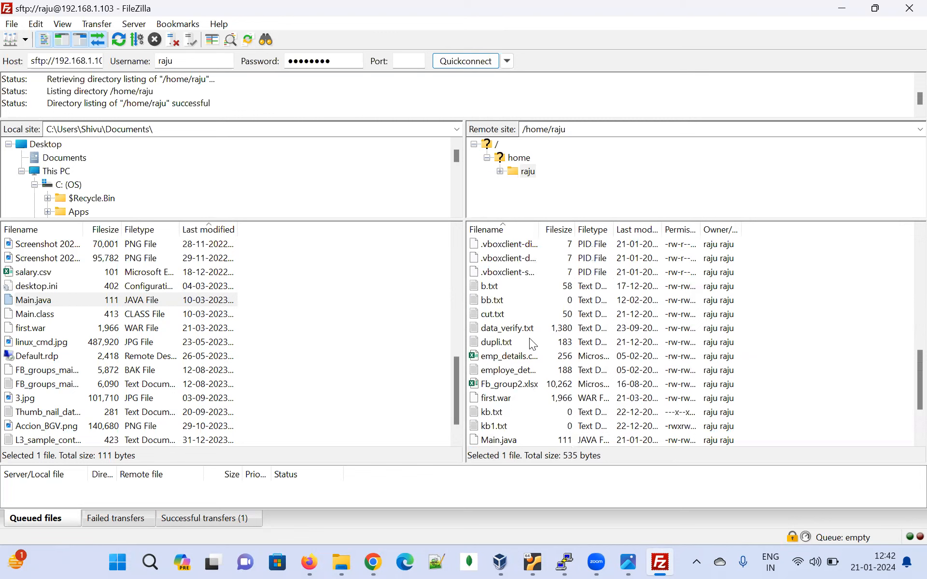
scroll(562, 353, down, 2)
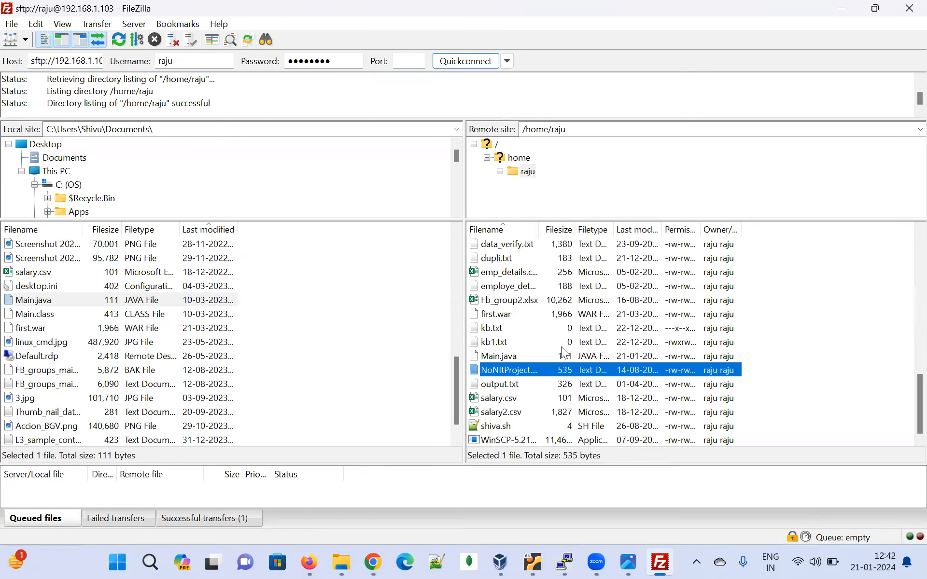
scroll(591, 362, up, 4)
scroll(593, 365, up, 5)
scroll(592, 365, down, 7)
scroll(590, 360, down, 2)
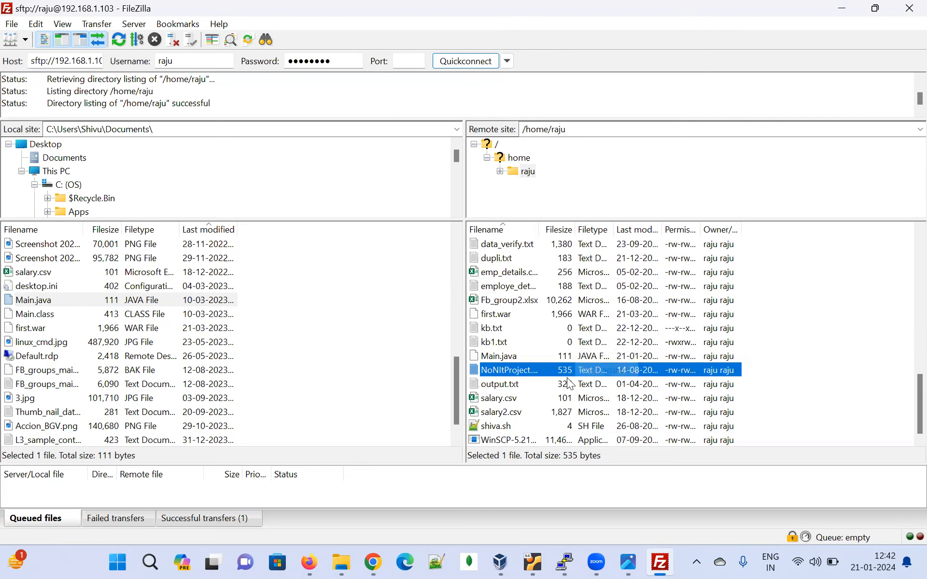
Download output.txt from the server to the local Documents folder and select the downloaded copy
click(583, 385)
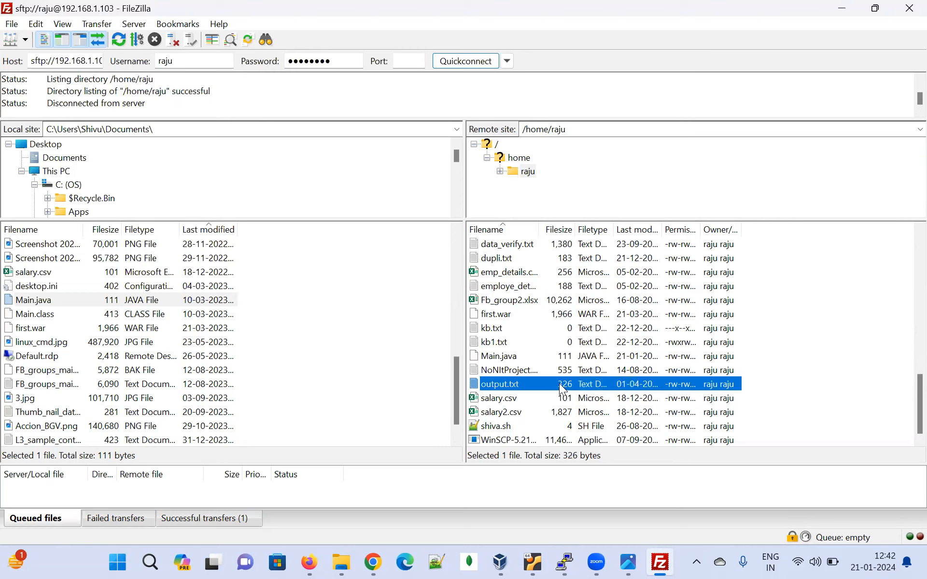
drag(559, 383, 276, 320)
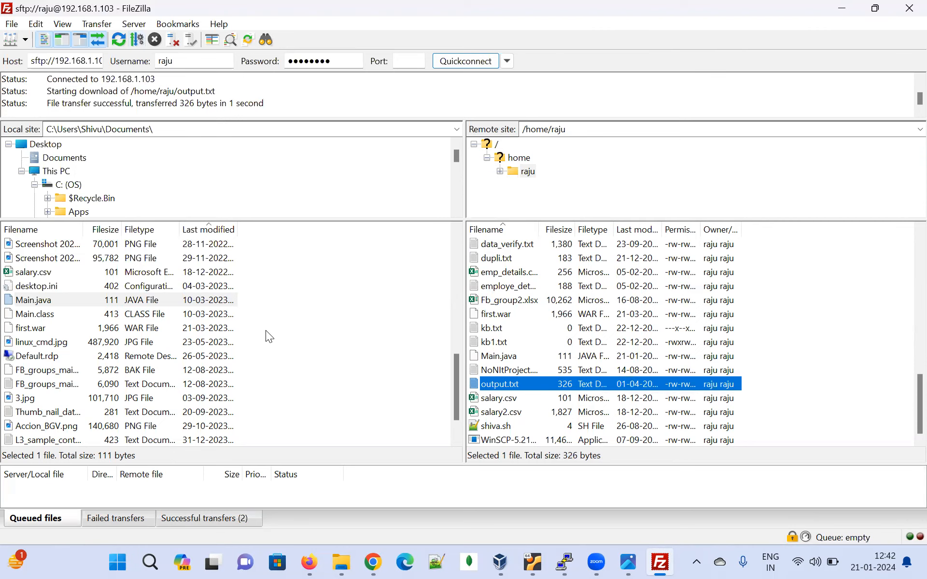
scroll(279, 370, down, 1)
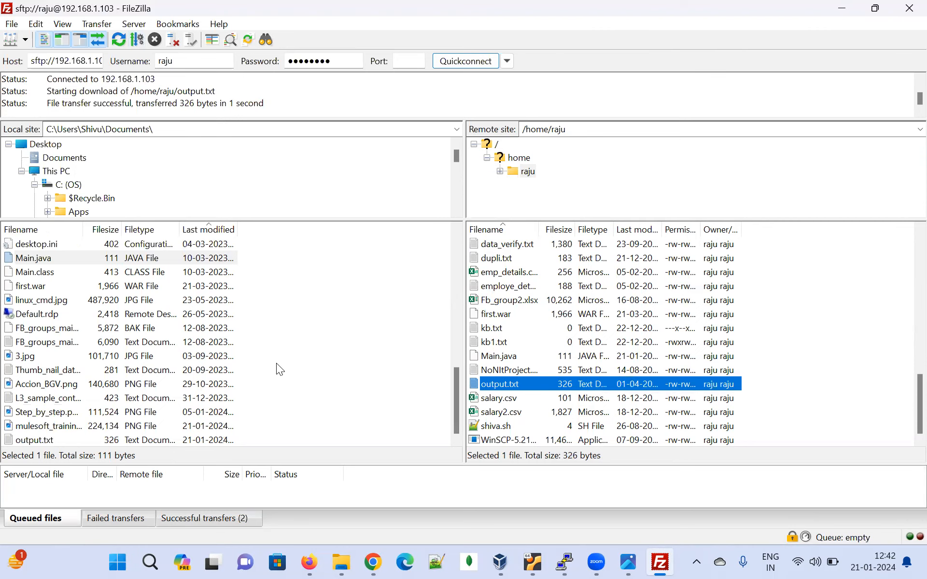
click(164, 436)
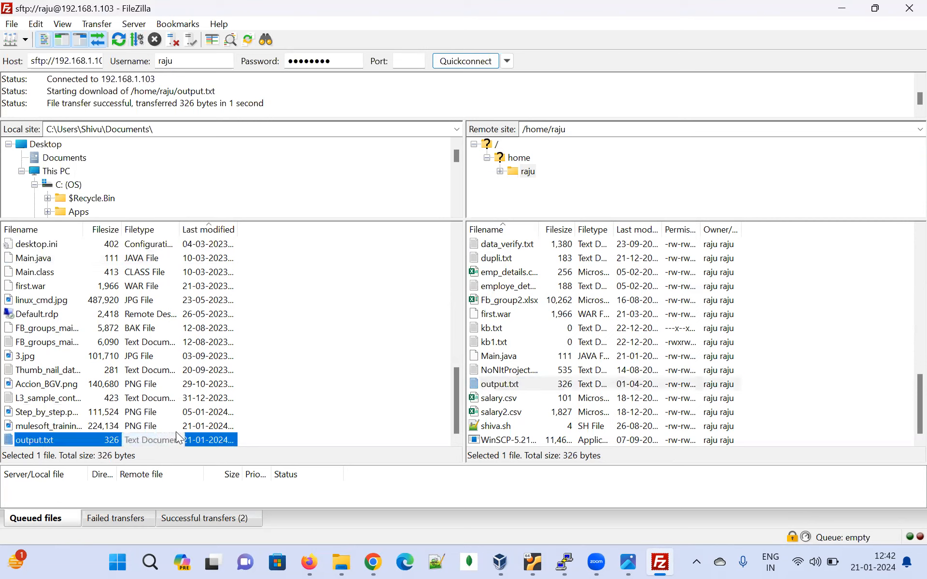